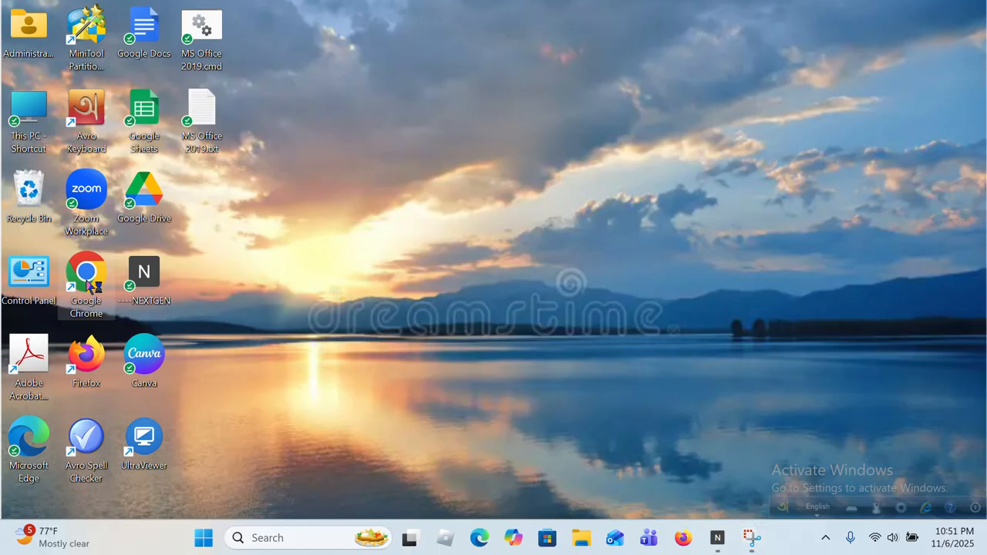
In Chrome's "Your Chrome" profile, go to business.facebook.com/settings and select the second listed business portfolio.
double_click(91, 285)
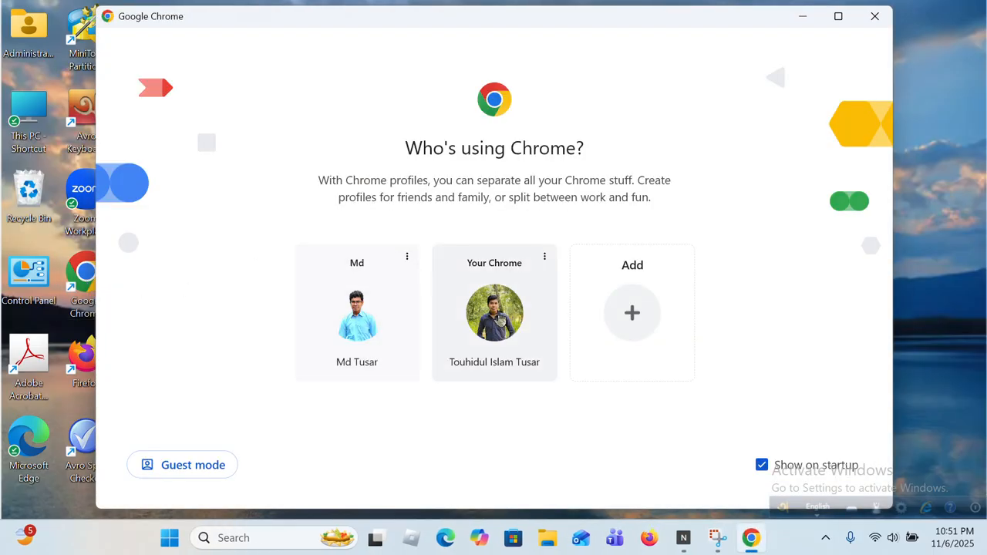
click(505, 324)
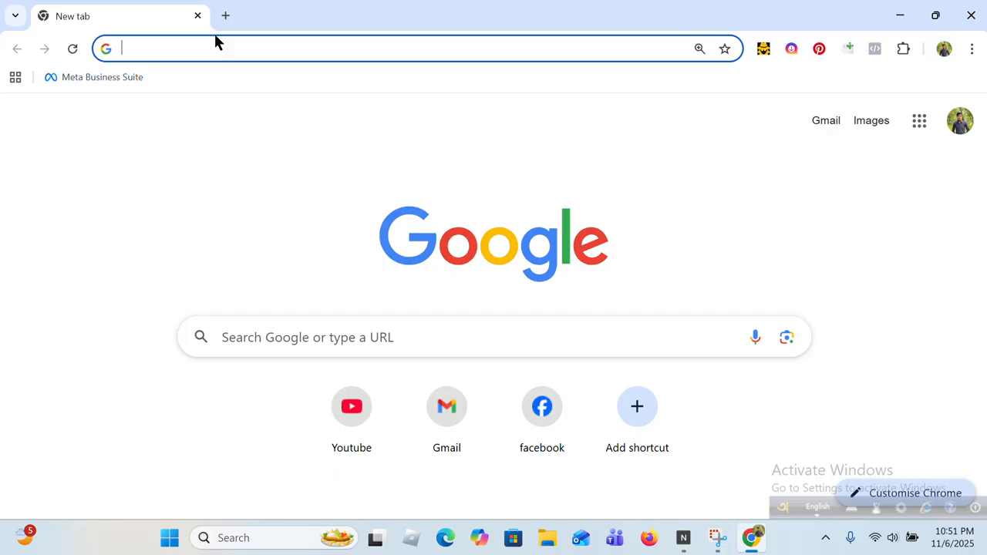
text(b)
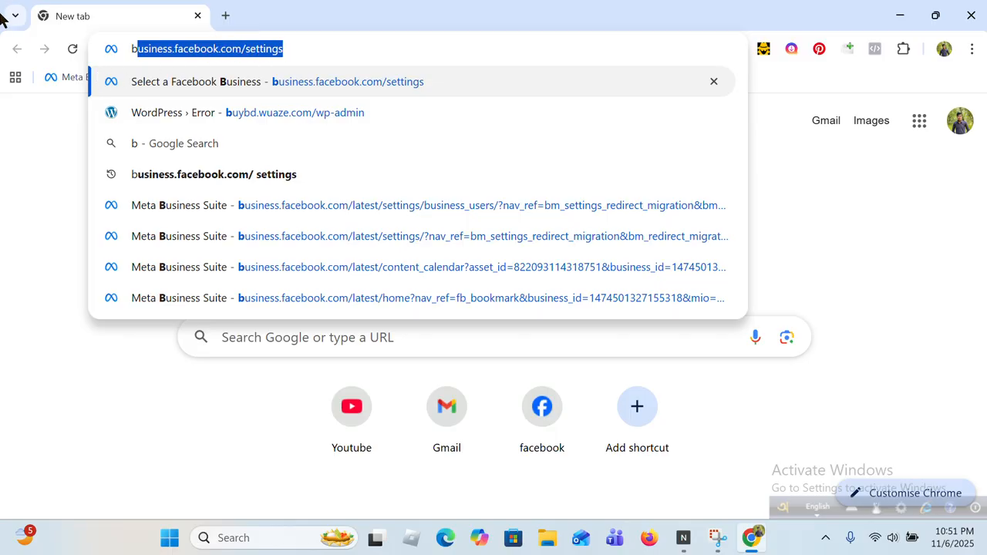
key(Return)
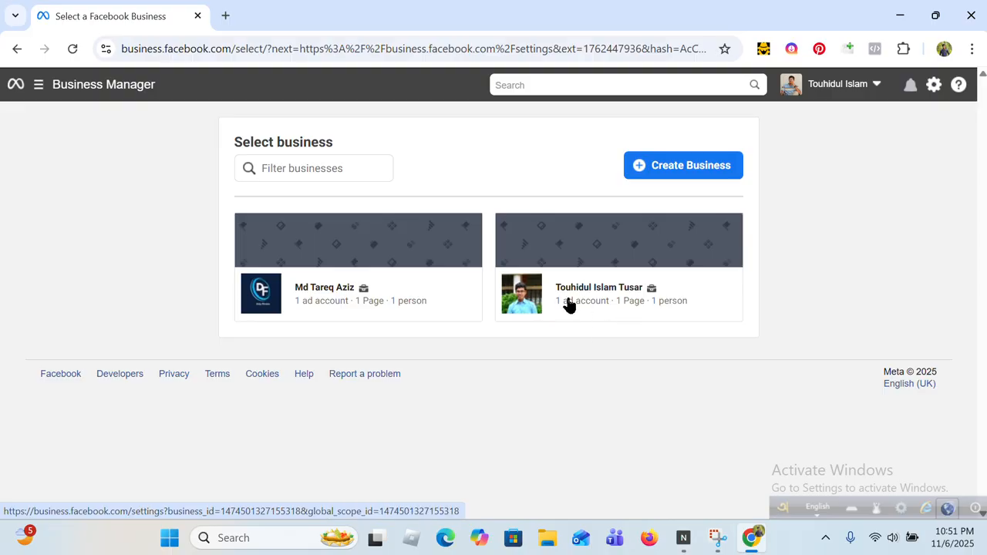
click(541, 289)
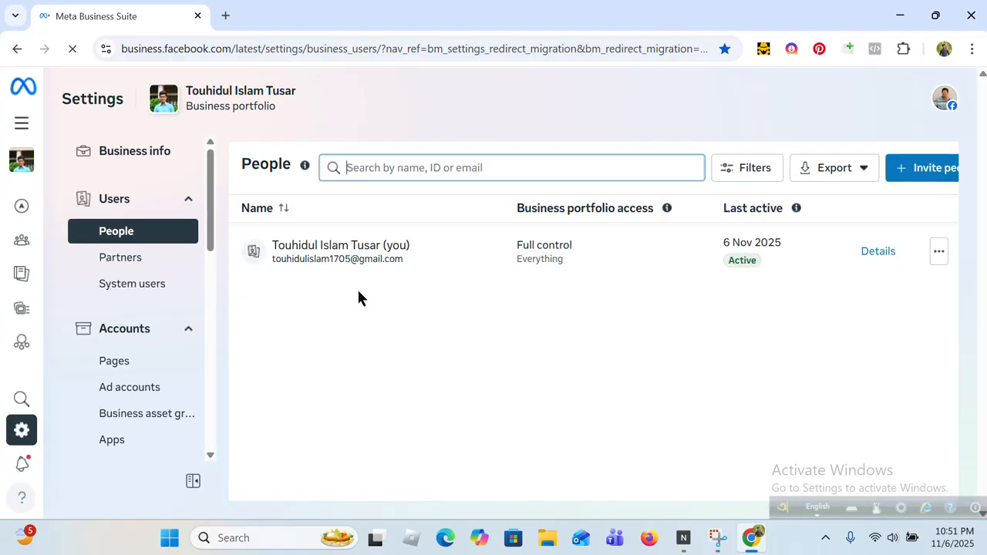
Open the Domains settings under Brand safety and suitability for the business portfolio.
scroll(150, 340, down, 1)
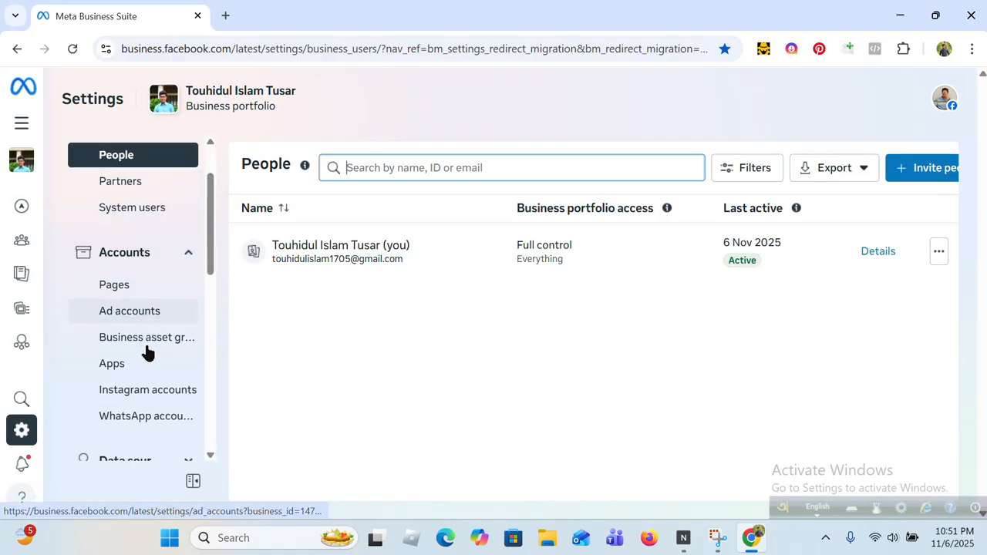
scroll(148, 353, down, 1)
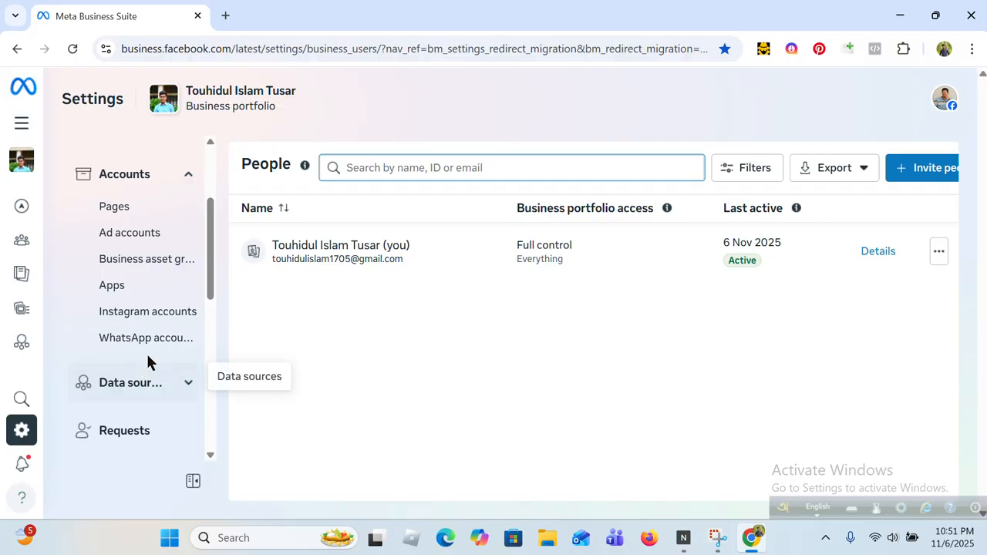
scroll(146, 353, down, 1)
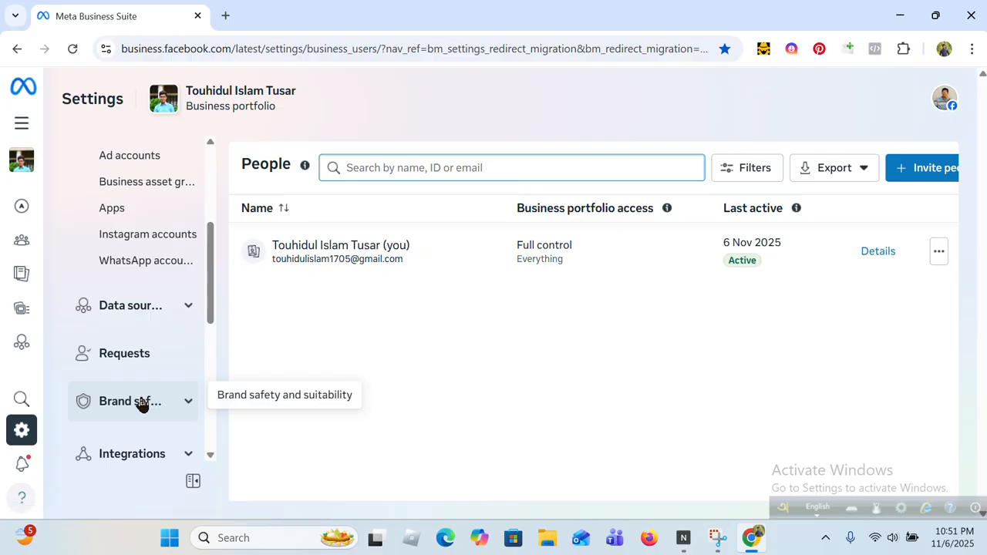
click(146, 401)
scroll(162, 382, up, 1)
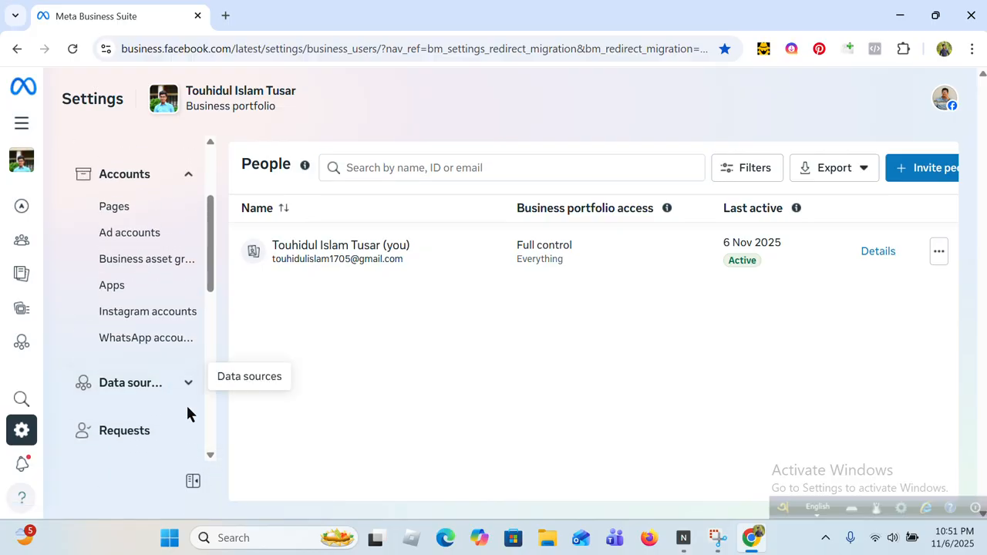
scroll(182, 398, down, 2)
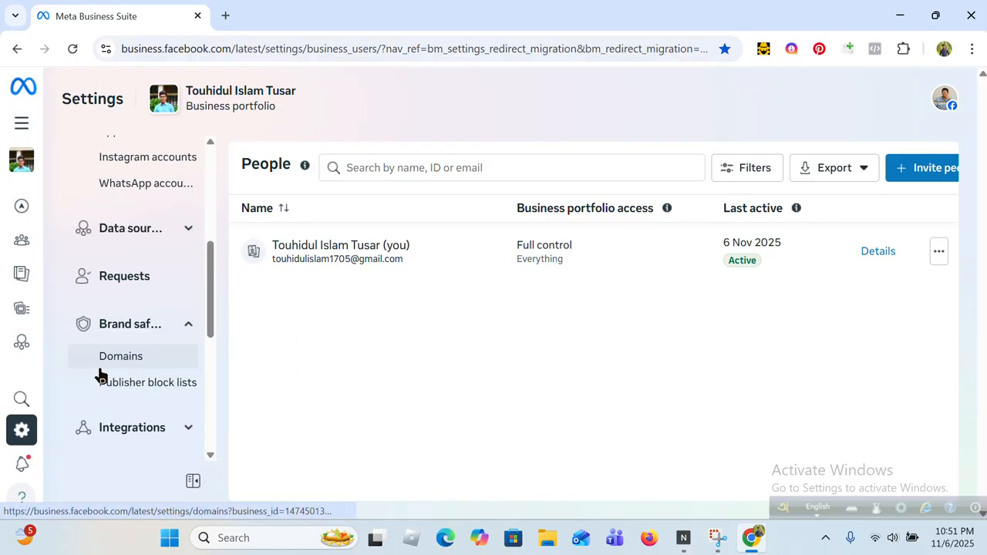
click(128, 360)
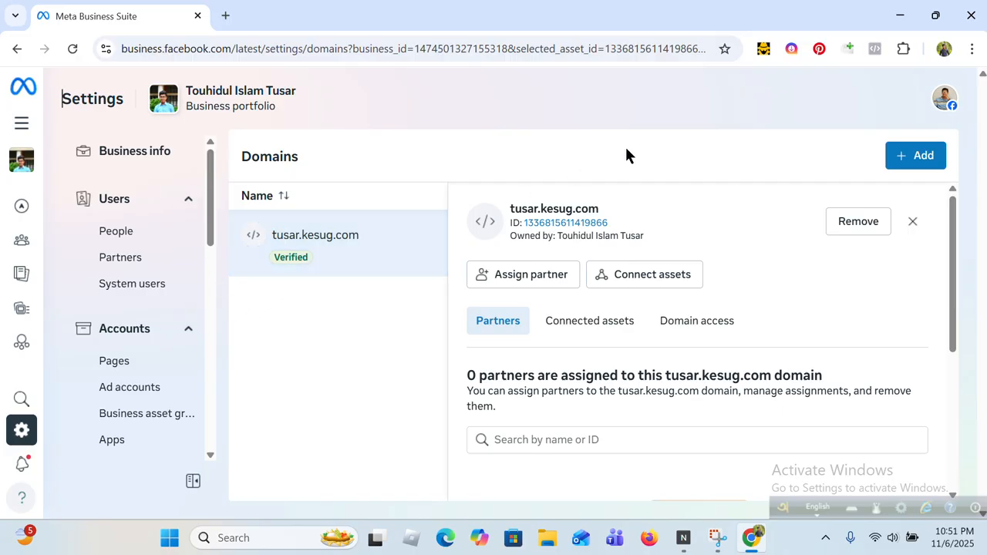
click(899, 151)
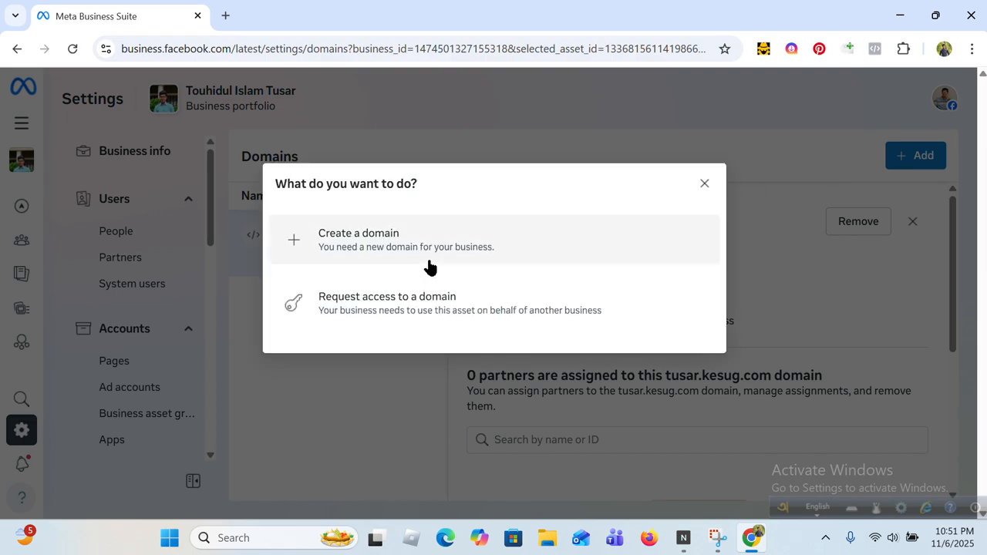
click(368, 244)
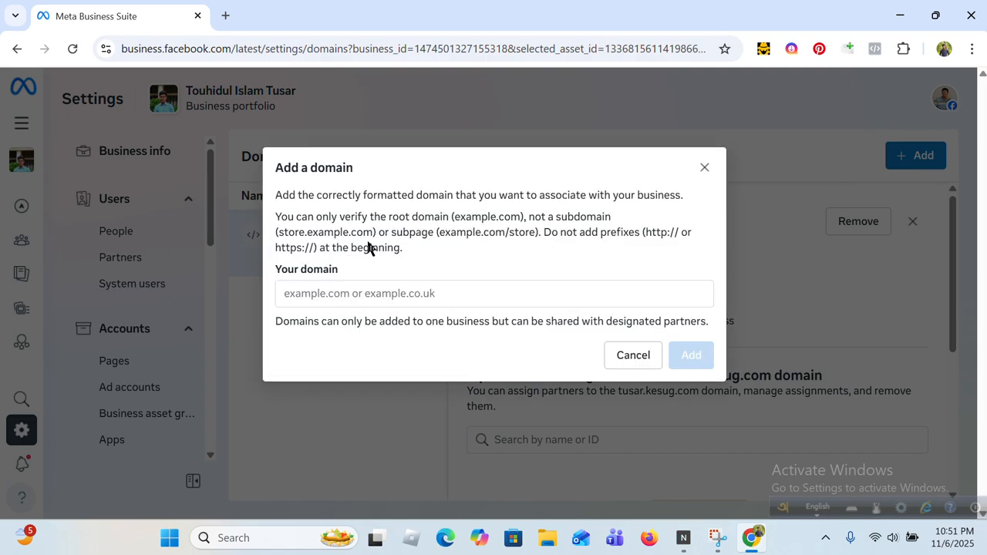
click(389, 293)
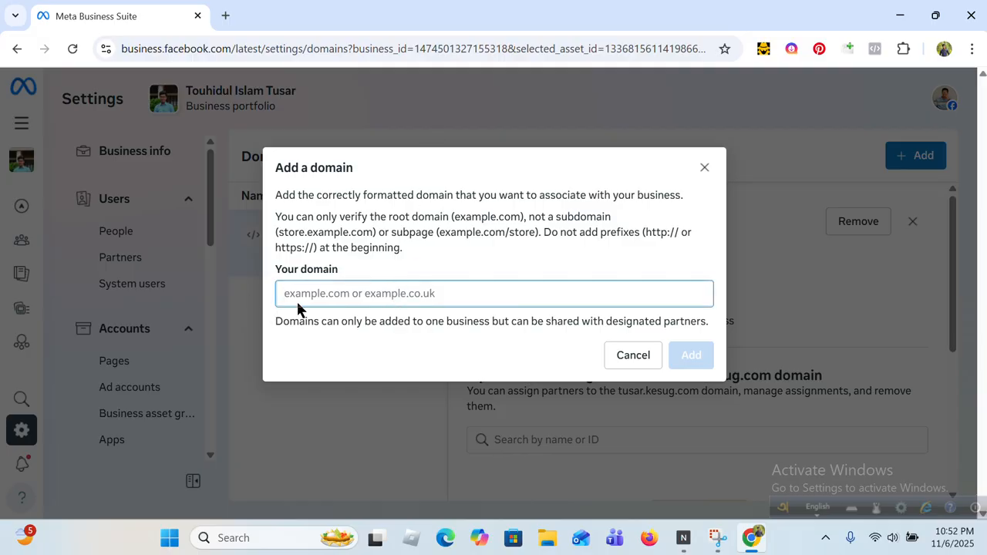
click(406, 34)
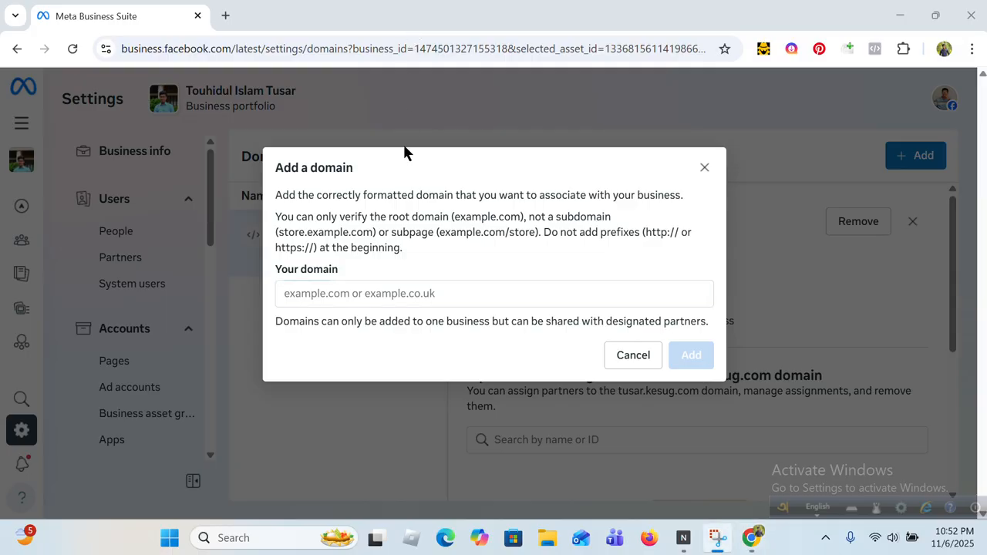
right_click(347, 294)
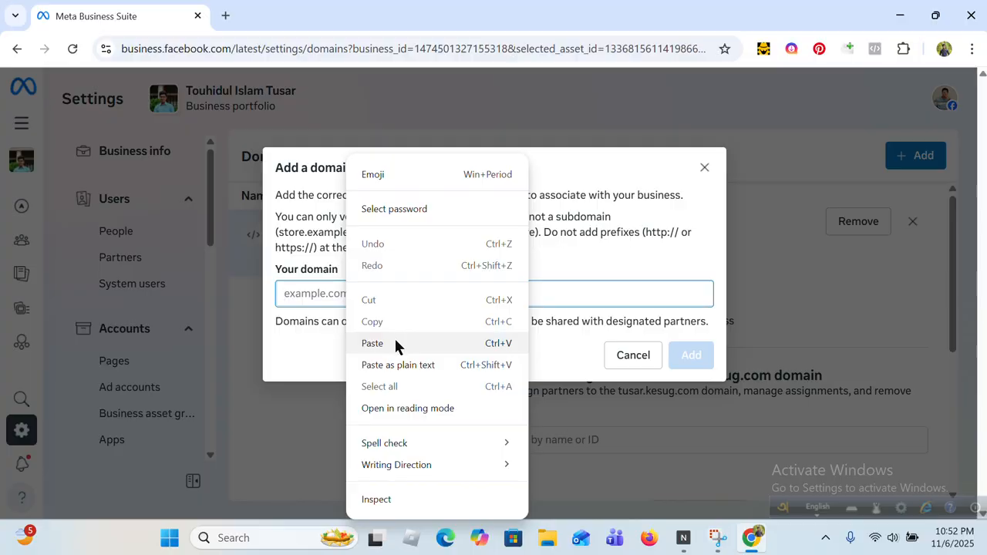
click(394, 344)
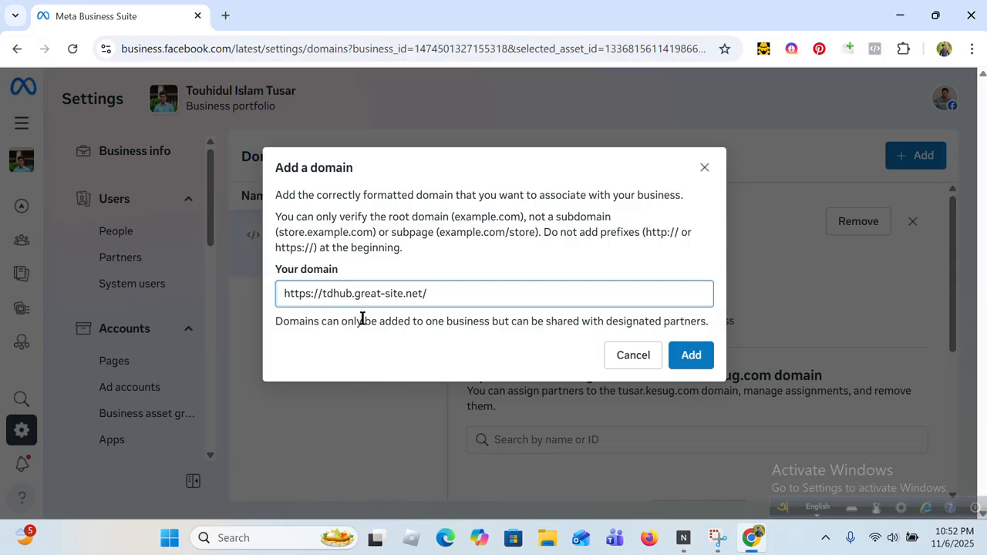
Strip the pasted address to the bare domain tdhub.great-site.net and add it to the business.
key(BackSpace)
key(BackSpace)
key(BackSpace)
key(BackSpace)
key(BackSpace)
key(BackSpace)
key(BackSpace)
key(BackSpace)
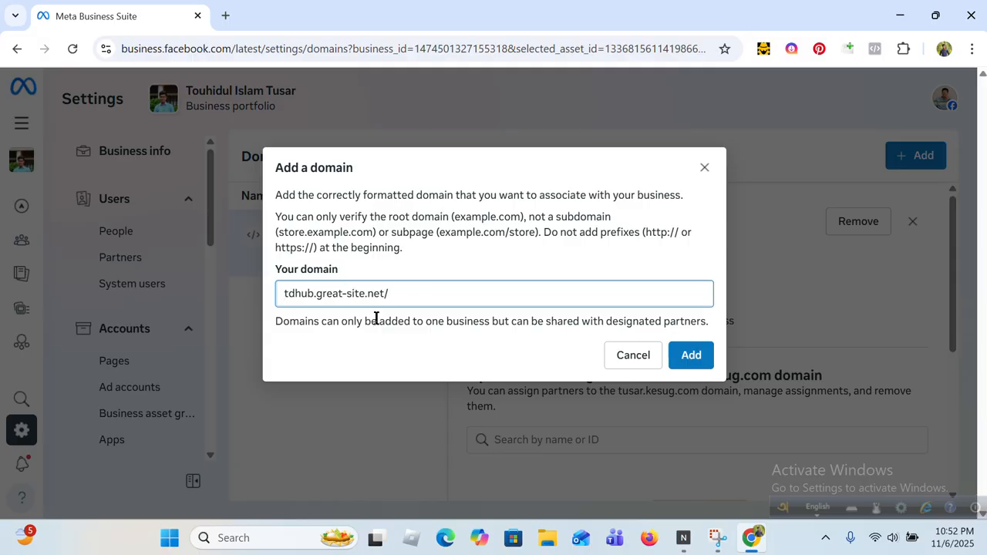
click(400, 292)
click(685, 362)
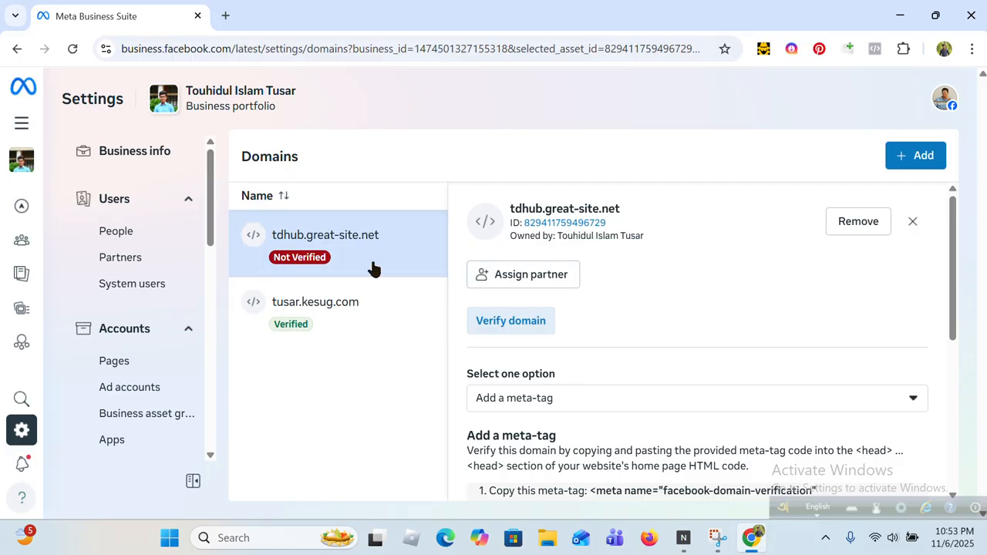
Copy the full facebook-domain-verification meta-tag provided for tdhub.great-site.net.
scroll(623, 396, down, 2)
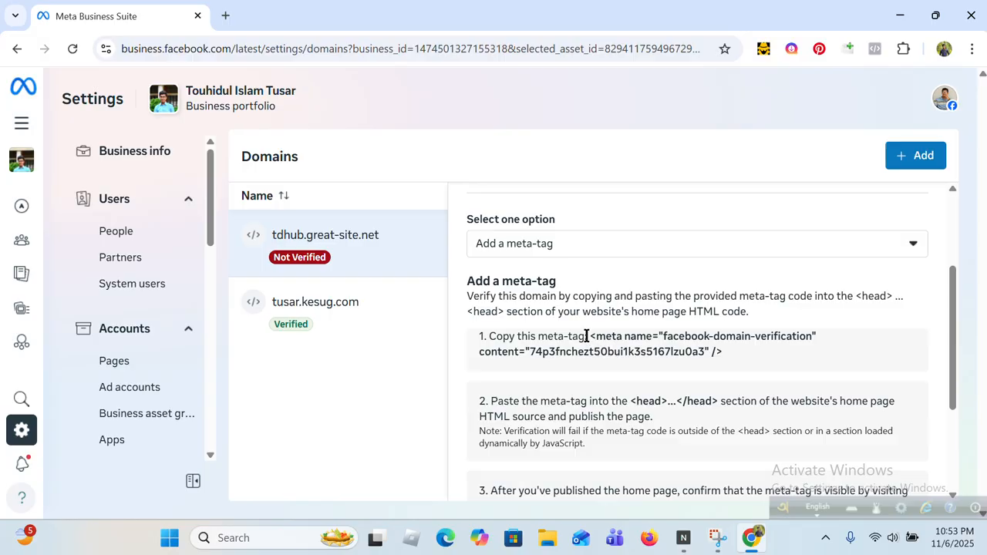
drag(586, 336, 748, 374)
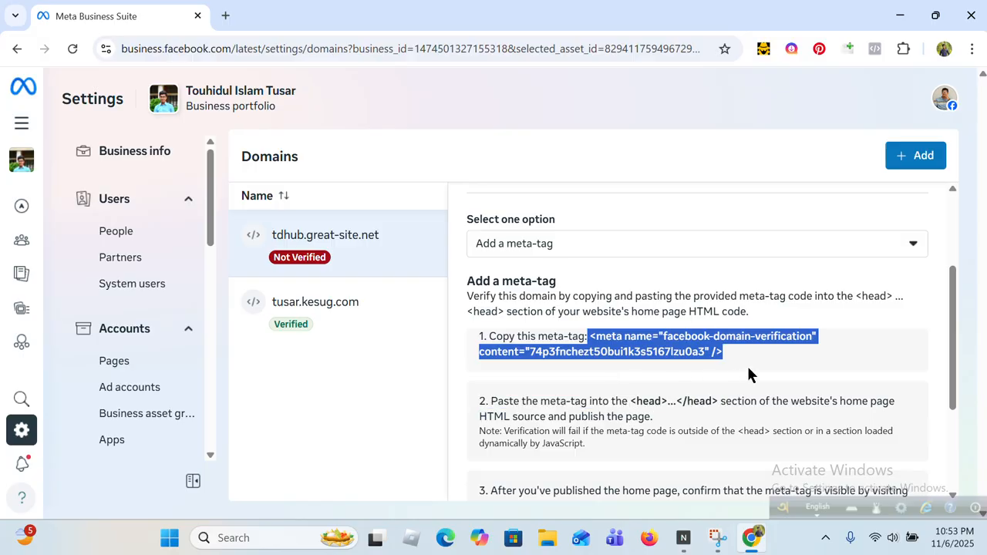
right_click(667, 347)
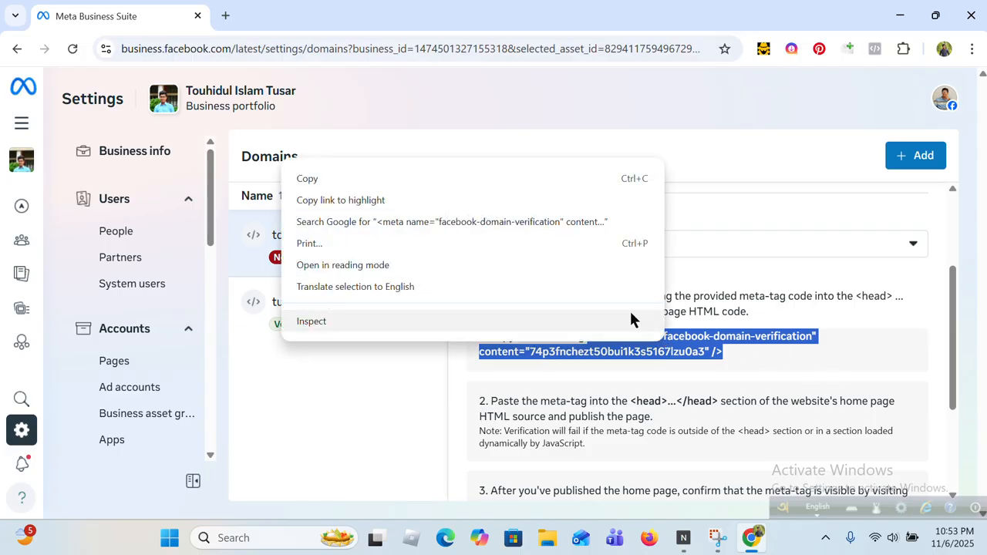
click(308, 179)
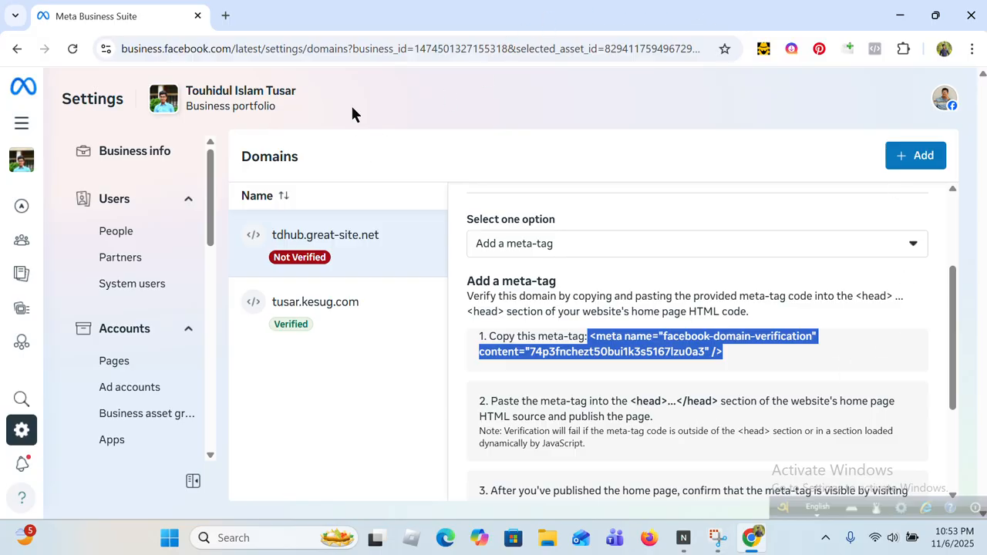
Open tdhub.great-site.net/wp-admin in a new tab and log in to WordPress with the saved credentials, dismissing the password alert.
click(225, 15)
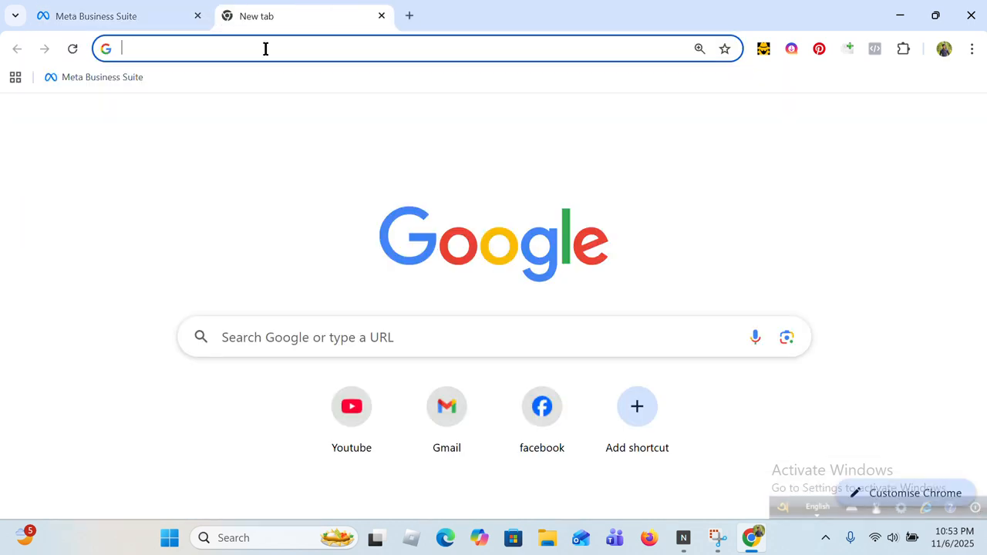
text(td)
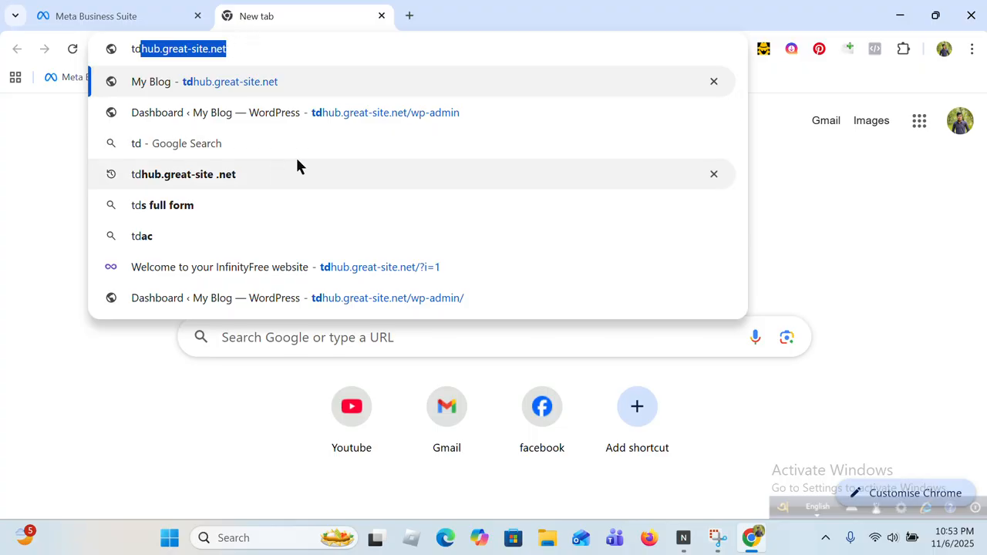
click(428, 124)
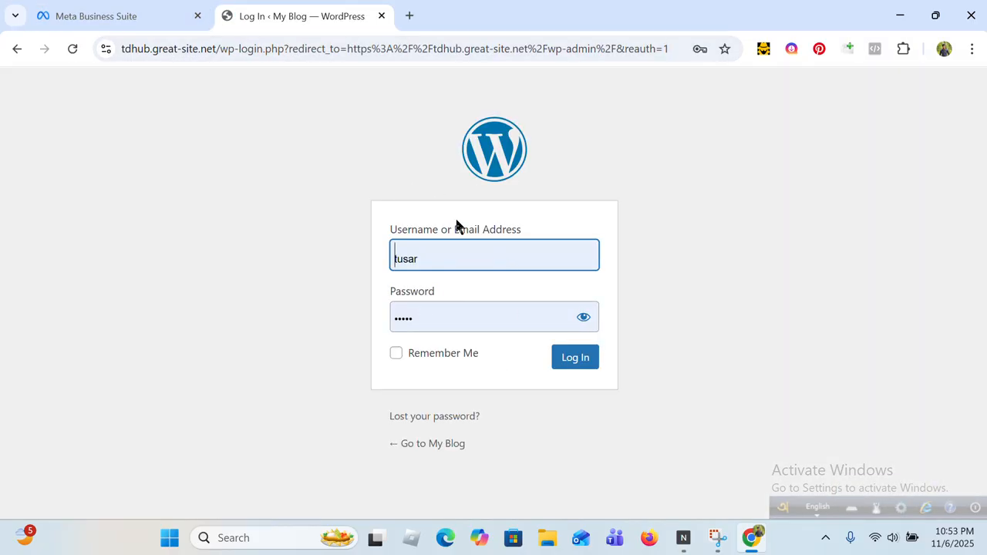
click(584, 359)
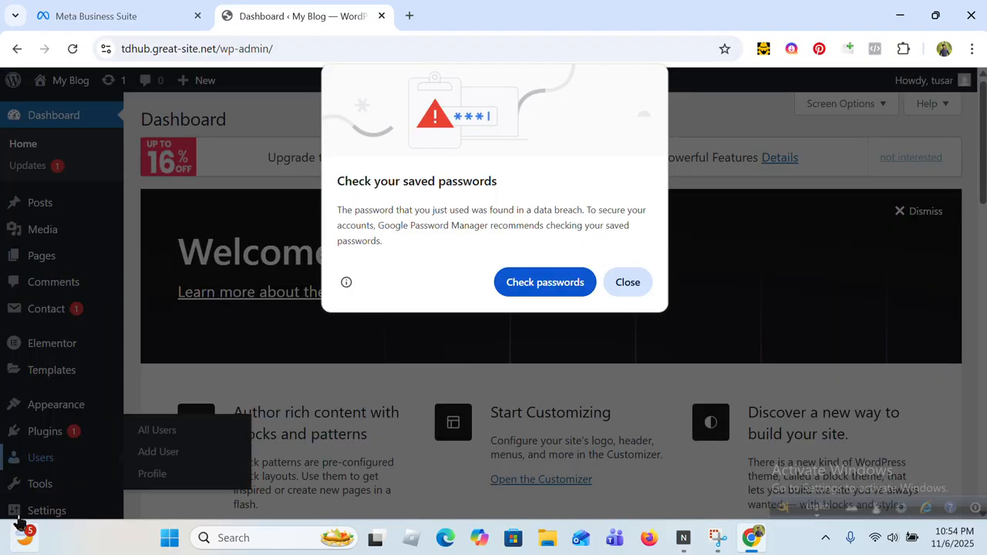
click(640, 284)
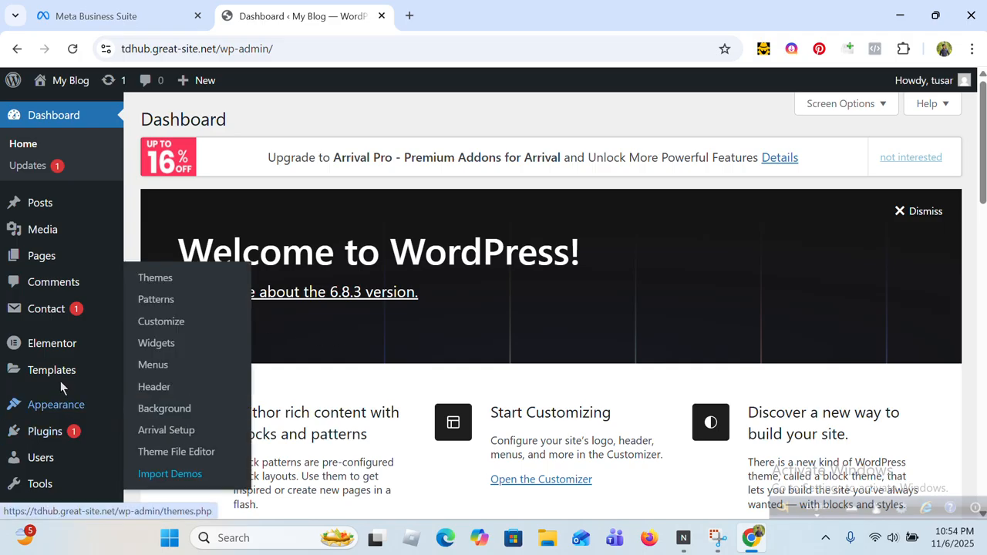
Open WordPress's Theme File Editor, accept the direct-editing notice and examine the Arrival Me theme's list of files.
mouse_move(59, 347)
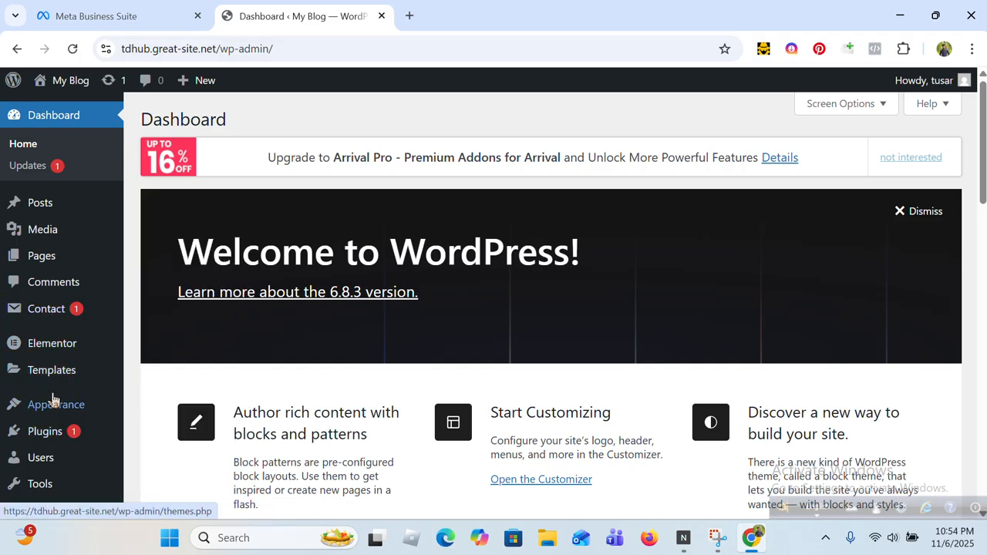
mouse_move(55, 407)
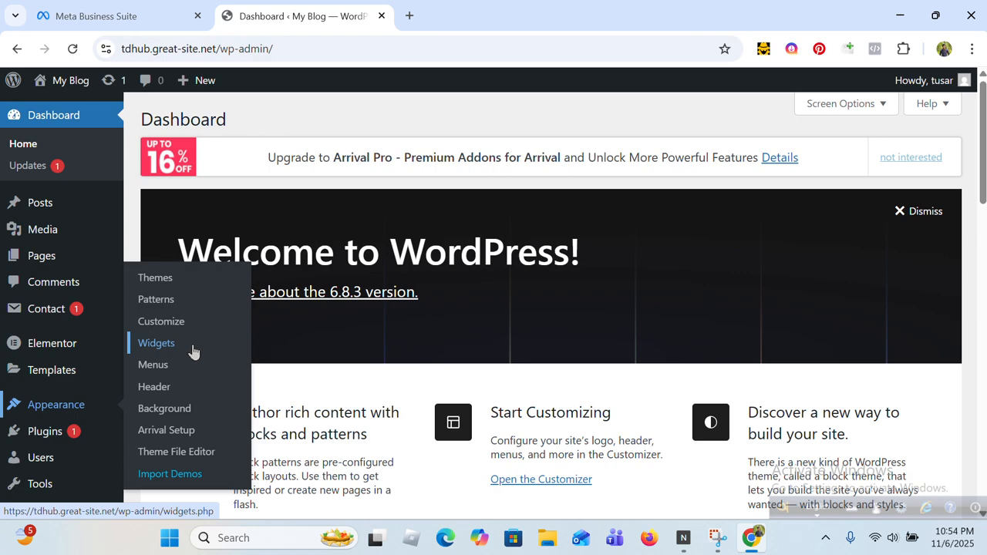
click(186, 459)
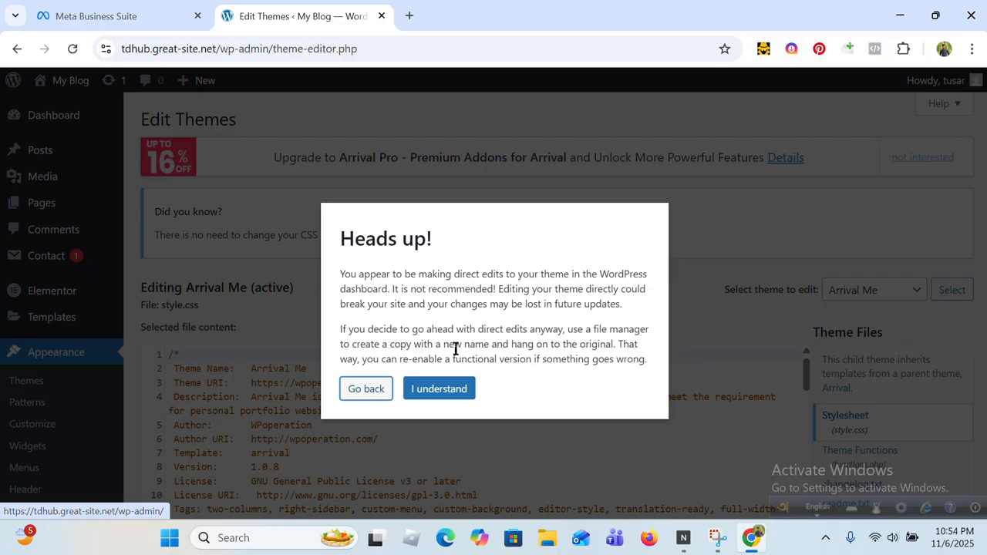
click(424, 392)
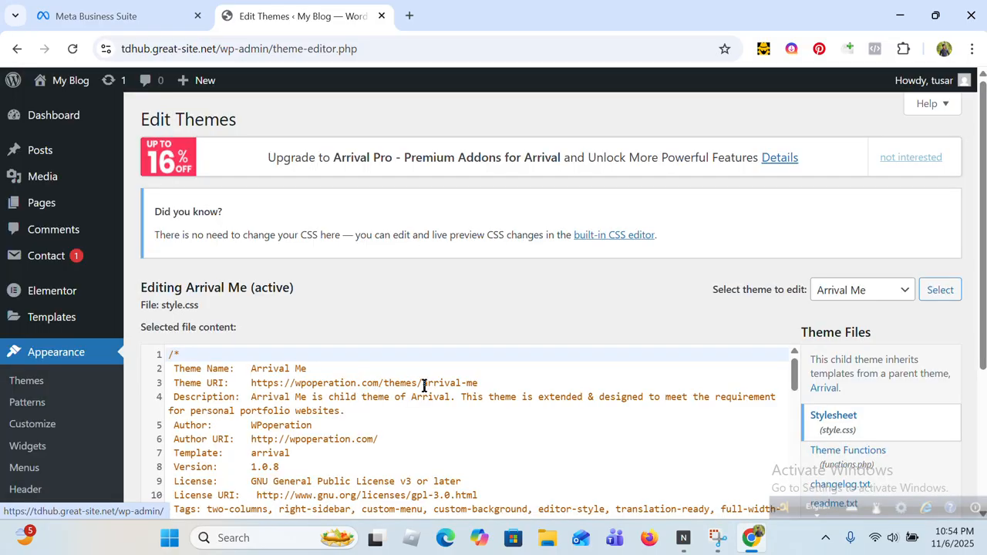
scroll(963, 446, down, 1)
scroll(936, 456, up, 1)
scroll(926, 459, down, 2)
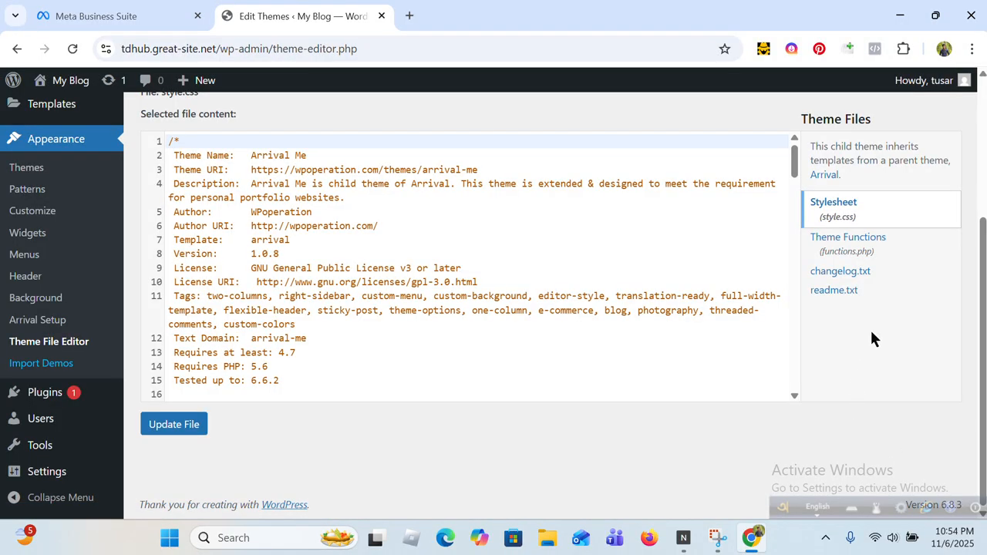
scroll(871, 332, up, 2)
scroll(881, 409, down, 1)
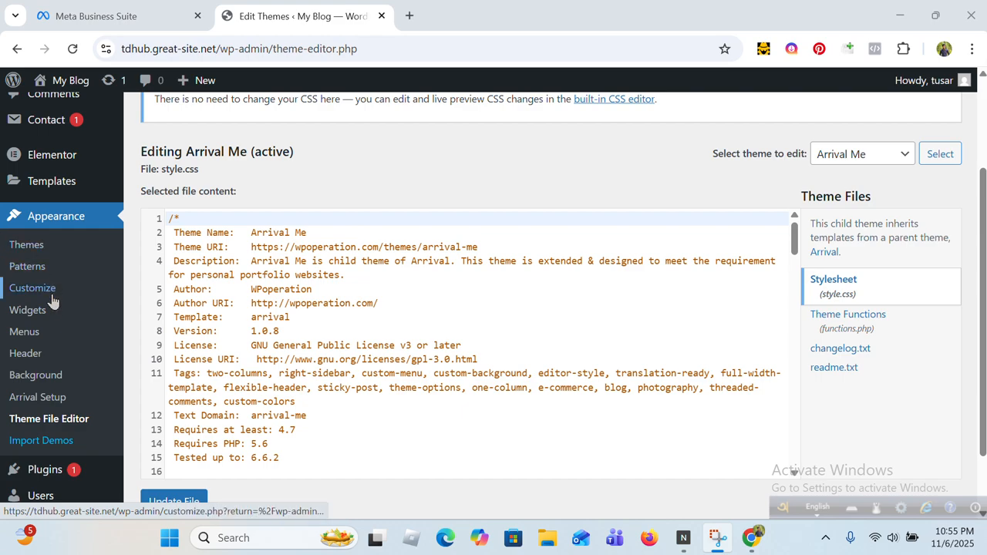
Examine the list of installed WordPress plugins for one that can insert code into the site header.
click(62, 470)
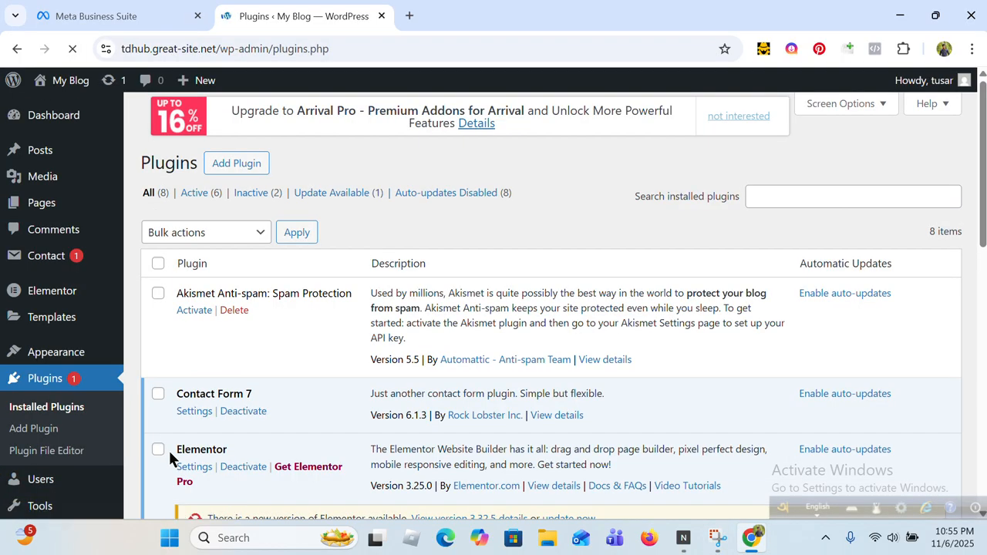
mouse_move(36, 472)
click(42, 442)
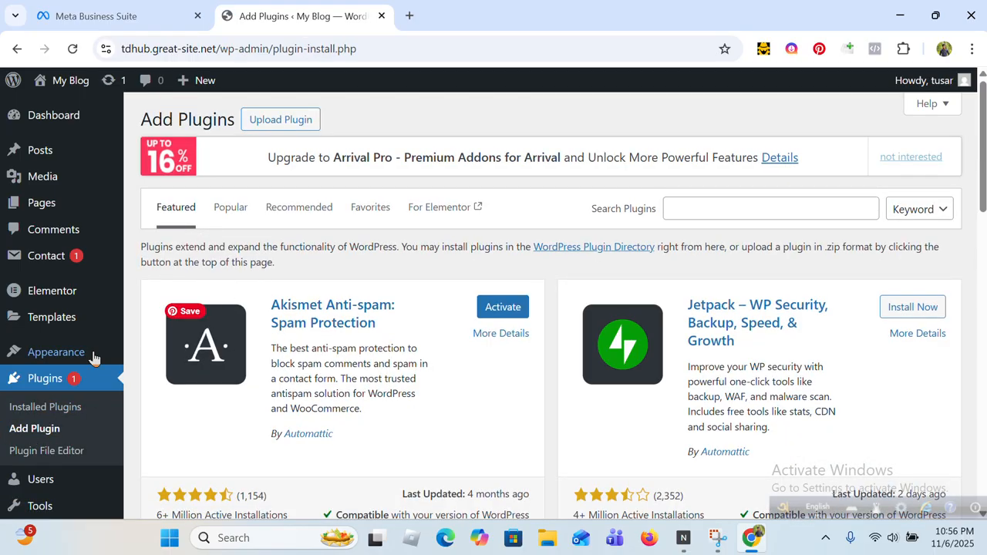
click(47, 409)
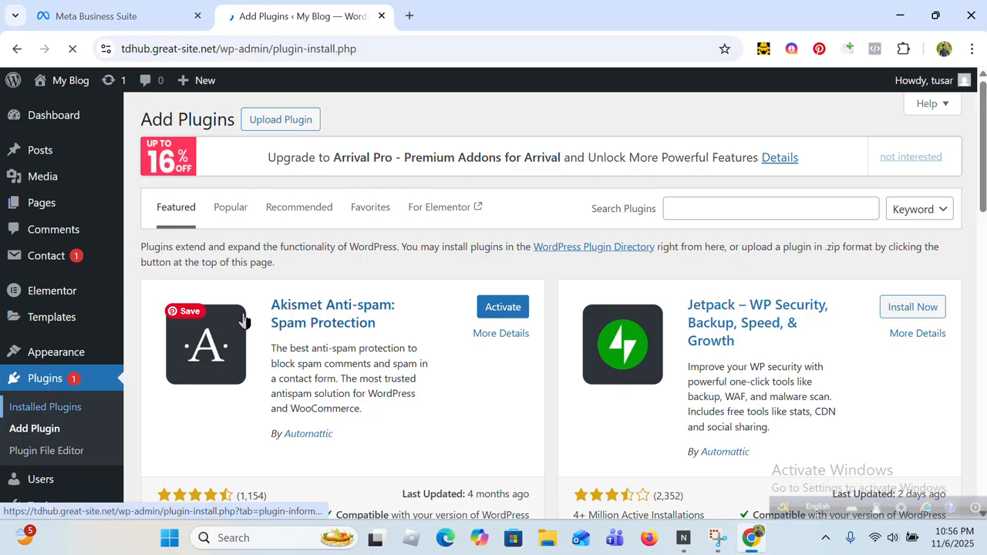
scroll(254, 332, down, 1)
scroll(253, 358, down, 3)
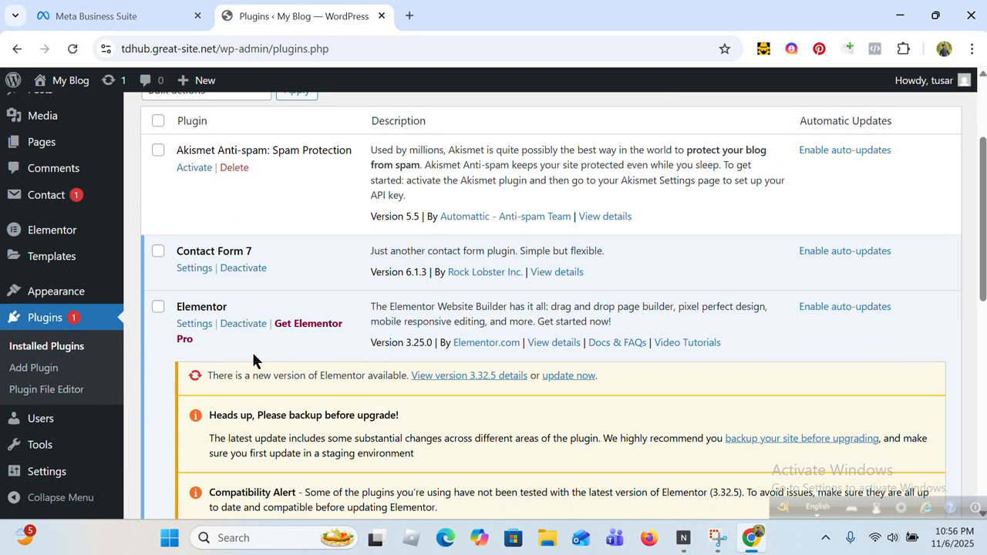
scroll(244, 367, down, 2)
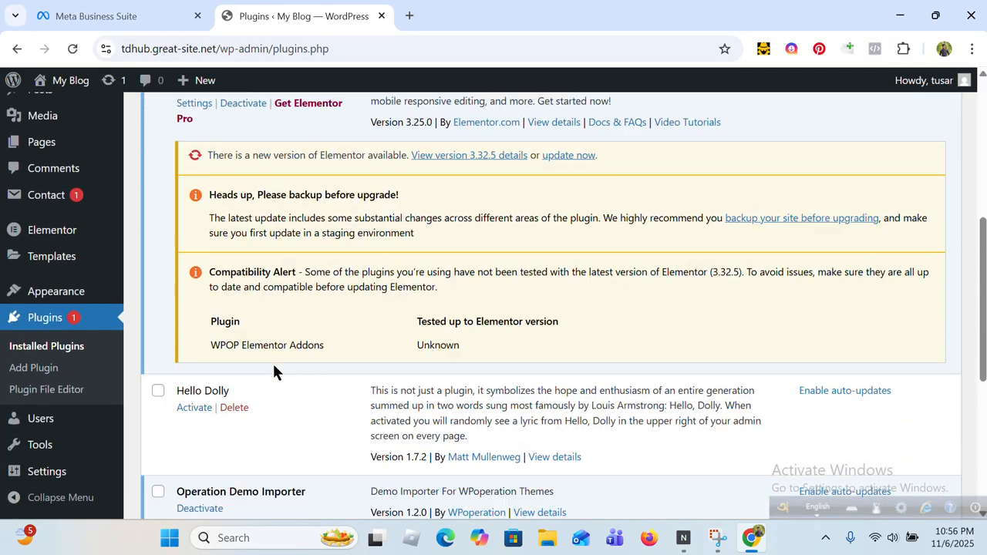
scroll(273, 359, down, 3)
scroll(239, 409, up, 1)
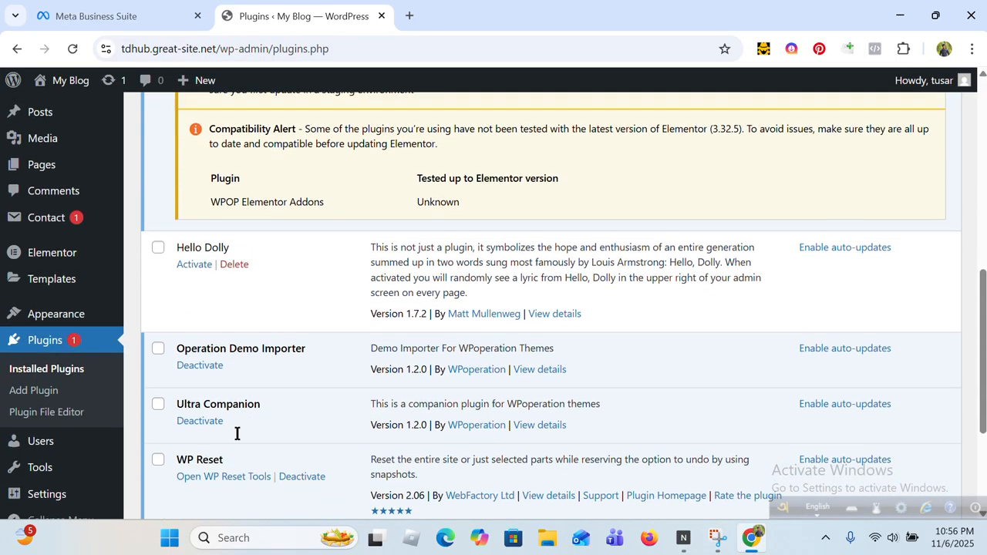
scroll(233, 427, down, 2)
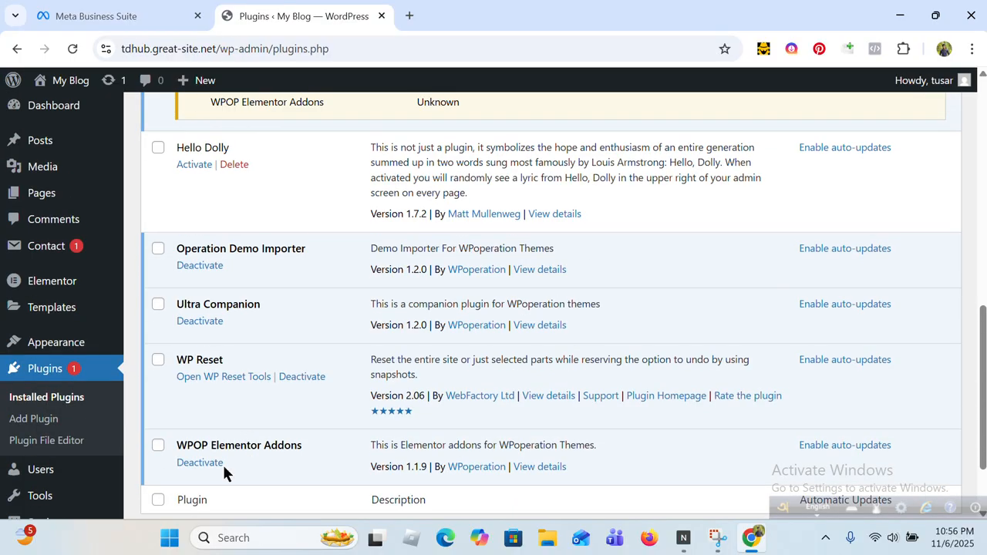
scroll(207, 466, down, 1)
scroll(257, 409, up, 10)
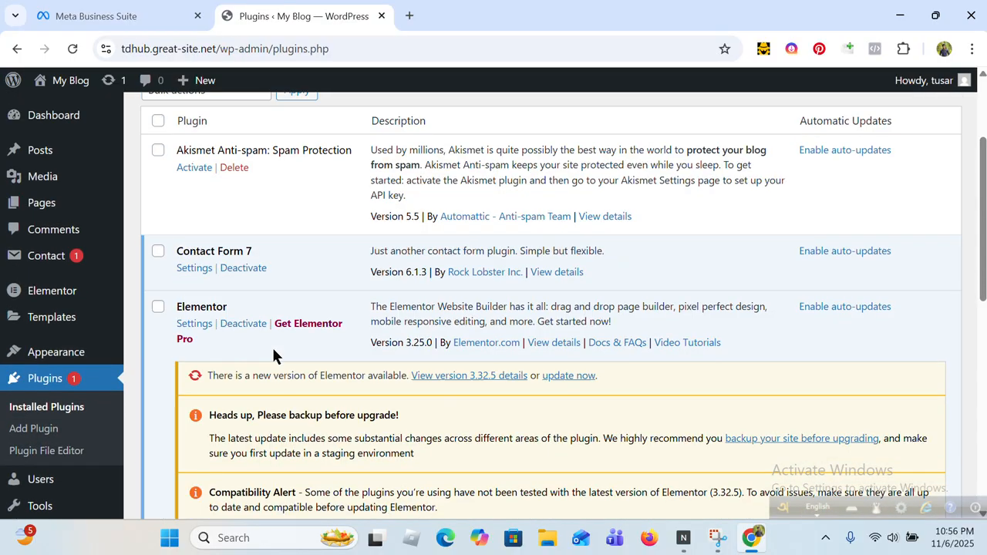
scroll(274, 355, down, 1)
scroll(295, 331, up, 1)
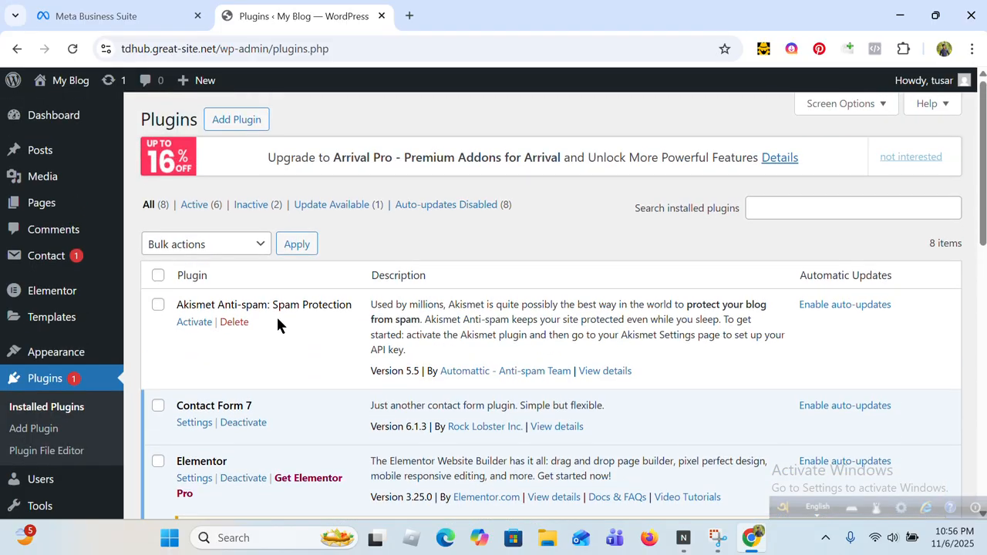
Search the plugin directory for "insert", then install and activate WPCode – Insert Headers and Footers.
click(236, 121)
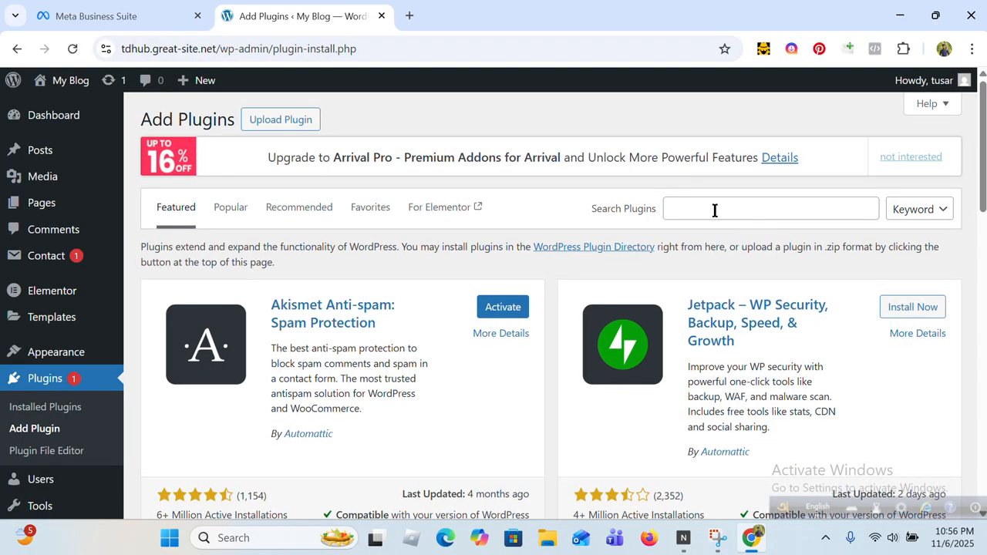
click(712, 209)
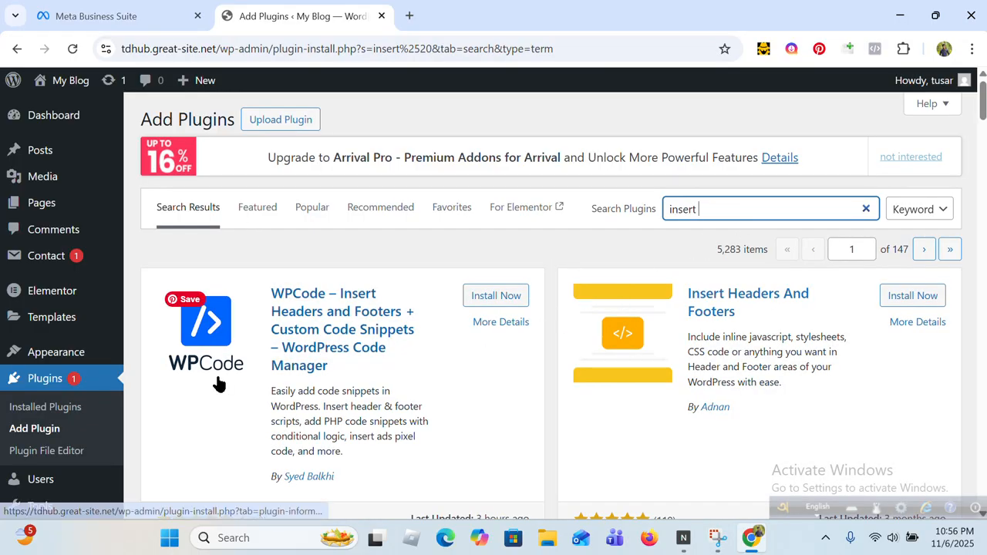
click(493, 296)
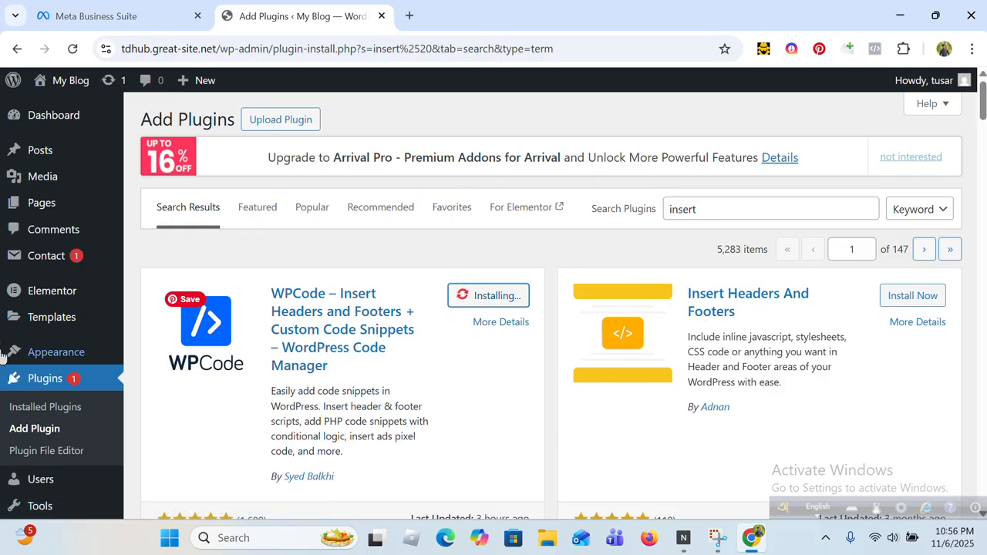
scroll(301, 330, down, 2)
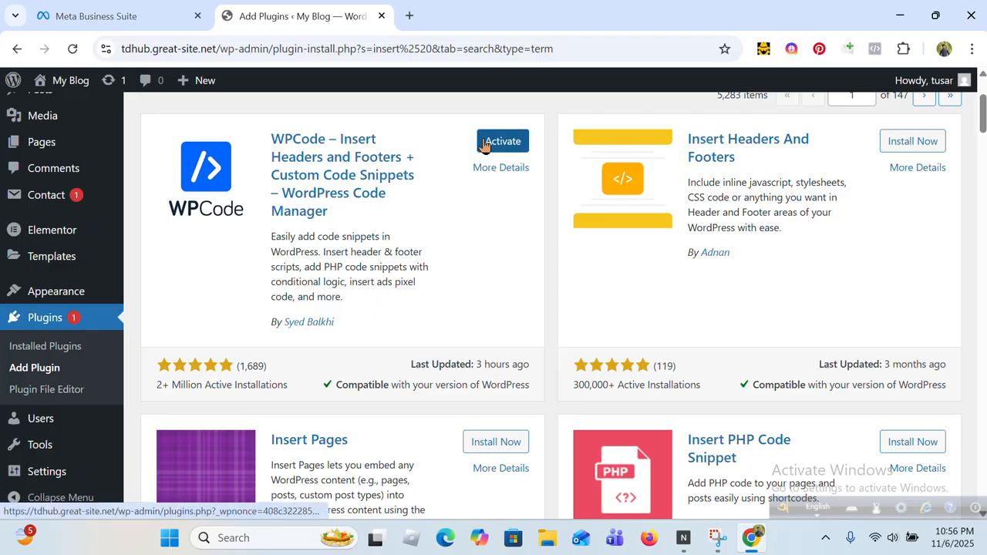
click(486, 143)
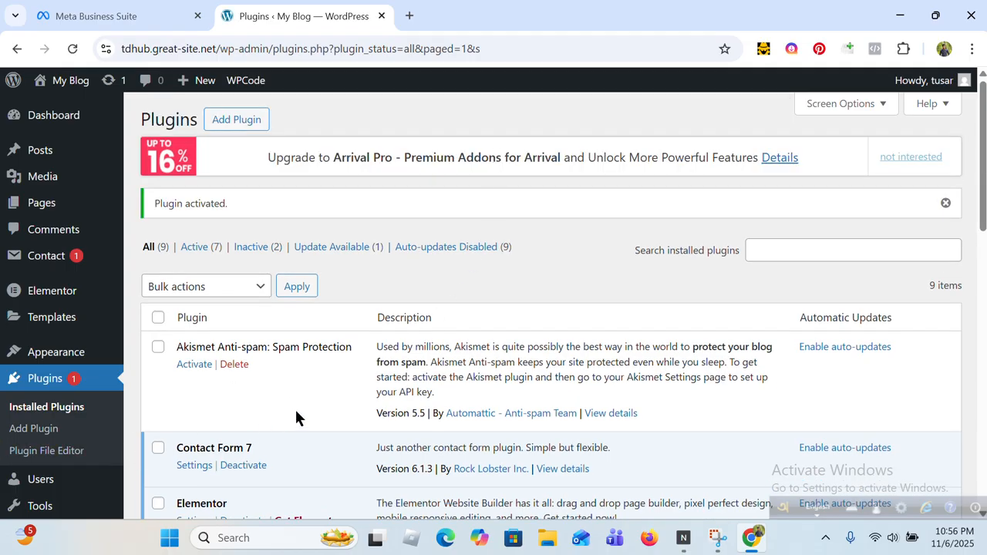
Open the Header & Footer page of WPCode's Code Snippets section.
scroll(131, 437, down, 3)
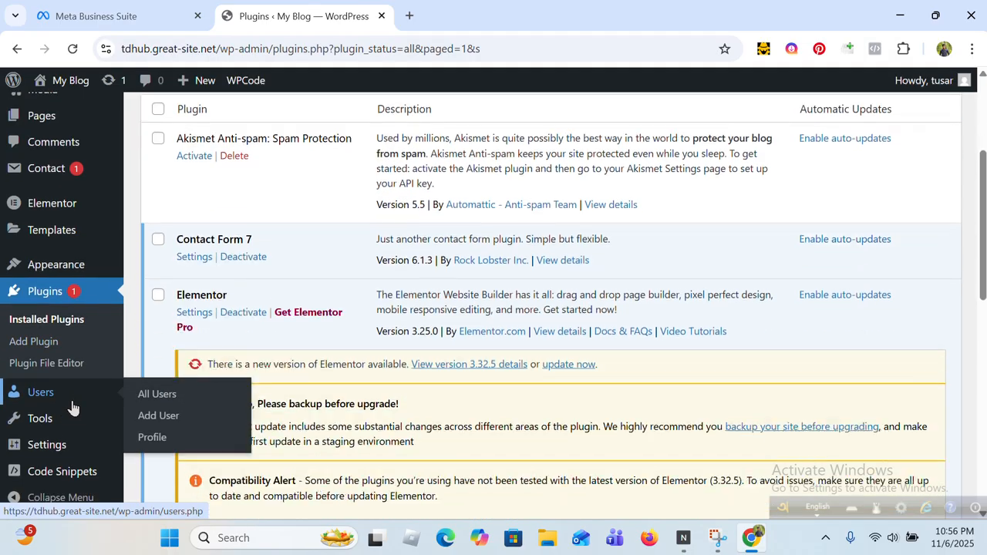
mouse_move(22, 476)
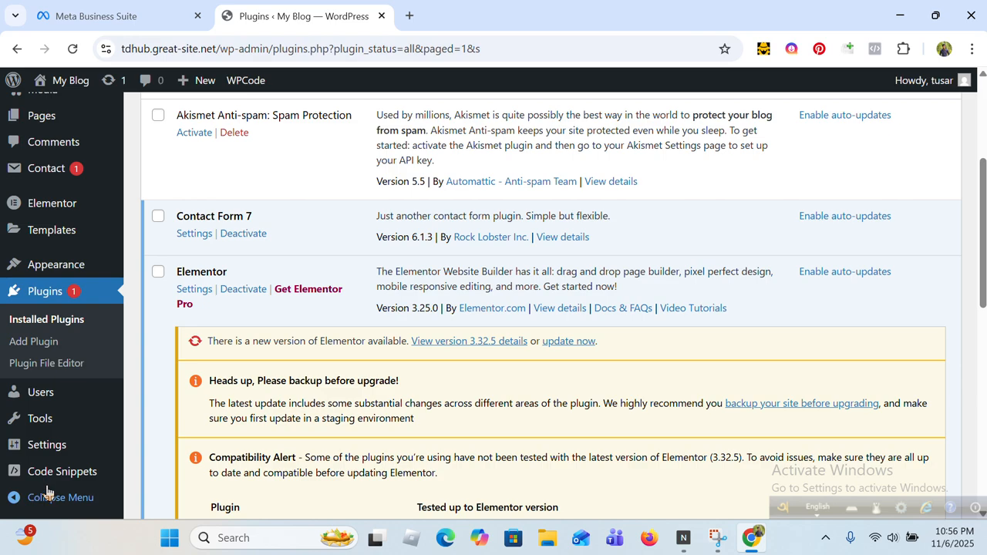
click(87, 476)
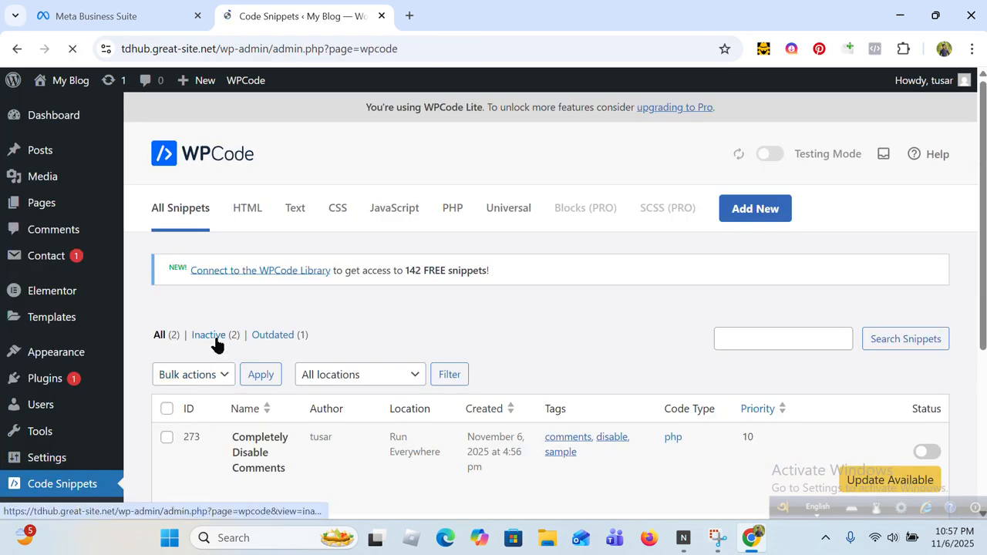
scroll(31, 447, down, 1)
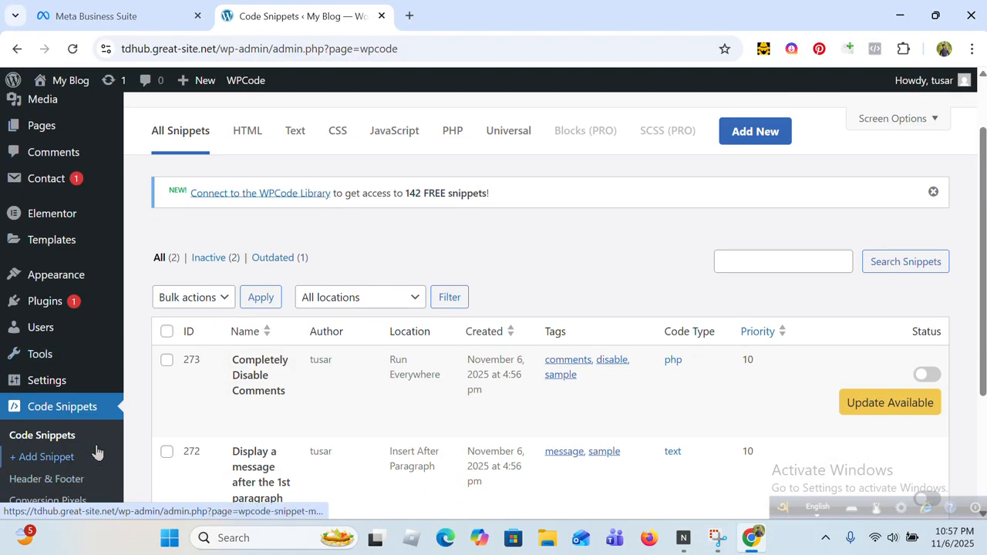
mouse_move(238, 408)
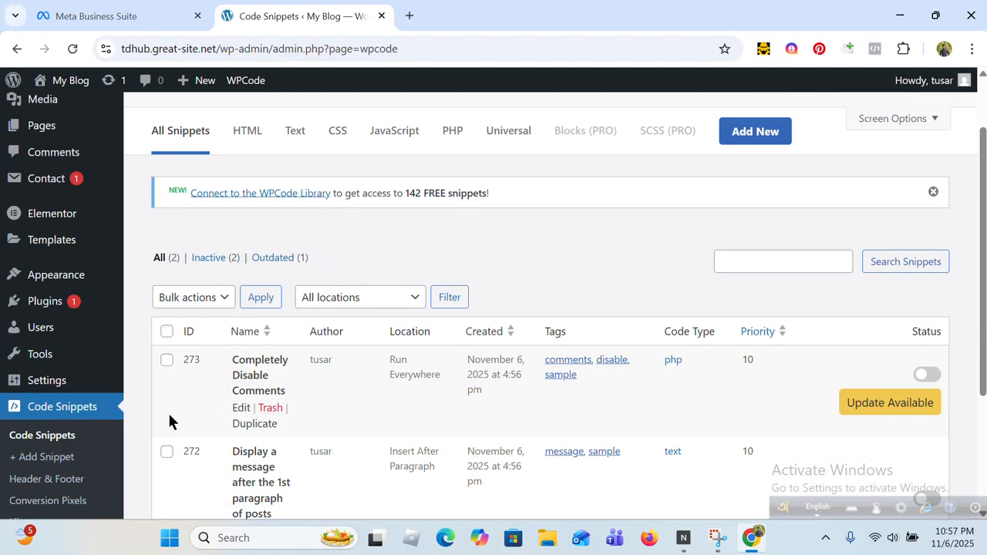
scroll(277, 425, down, 2)
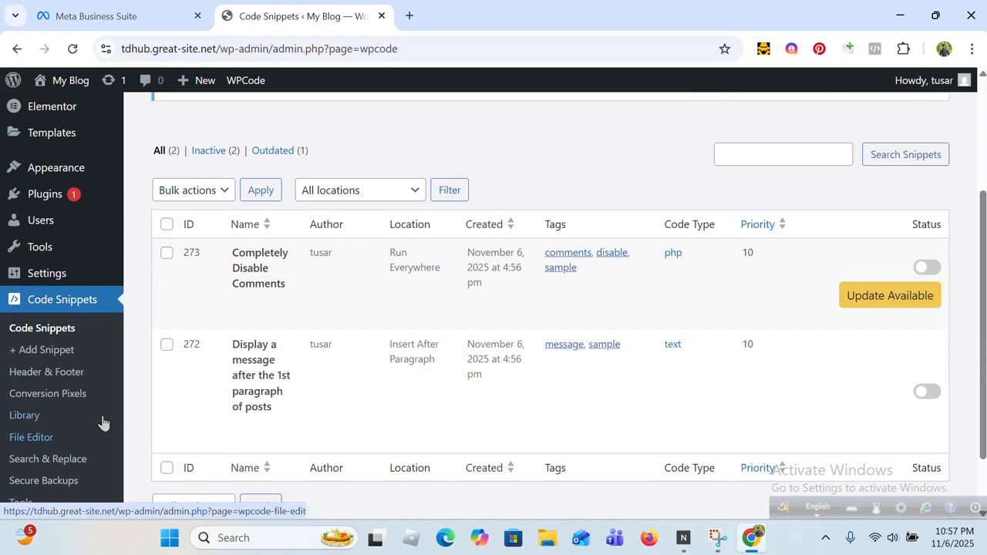
click(58, 375)
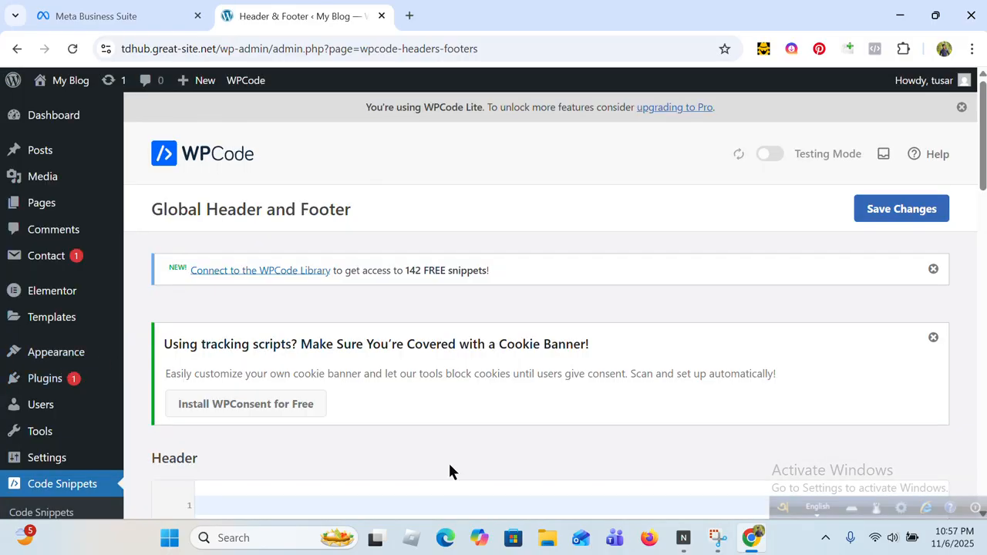
Paste the copied facebook-domain-verification meta-tag into WPCode's global Header code and save the changes.
scroll(337, 449, down, 2)
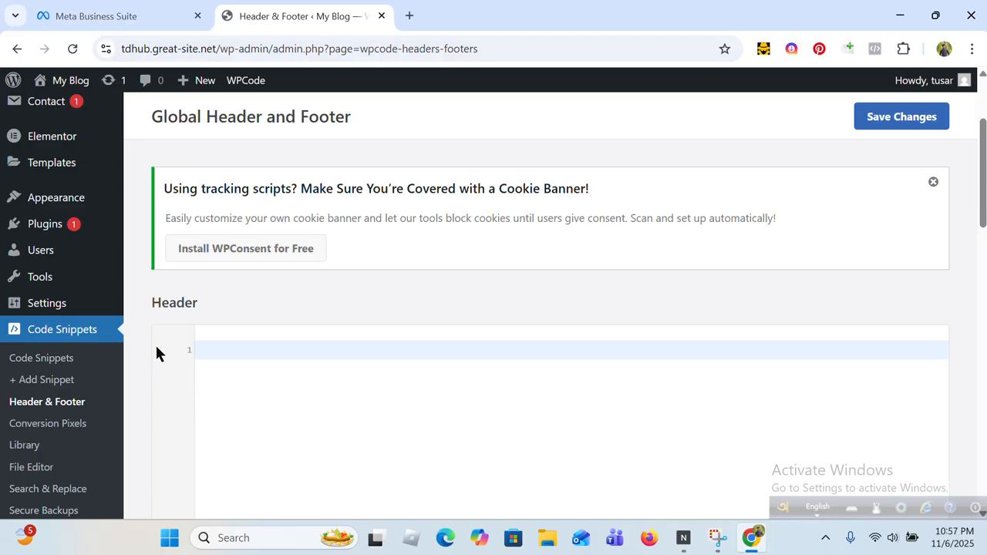
click(141, 23)
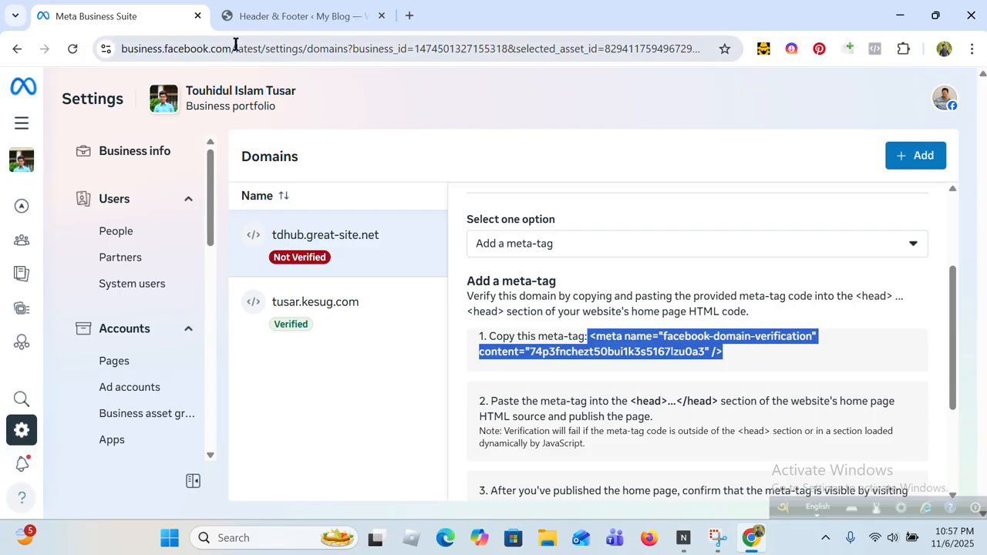
click(265, 17)
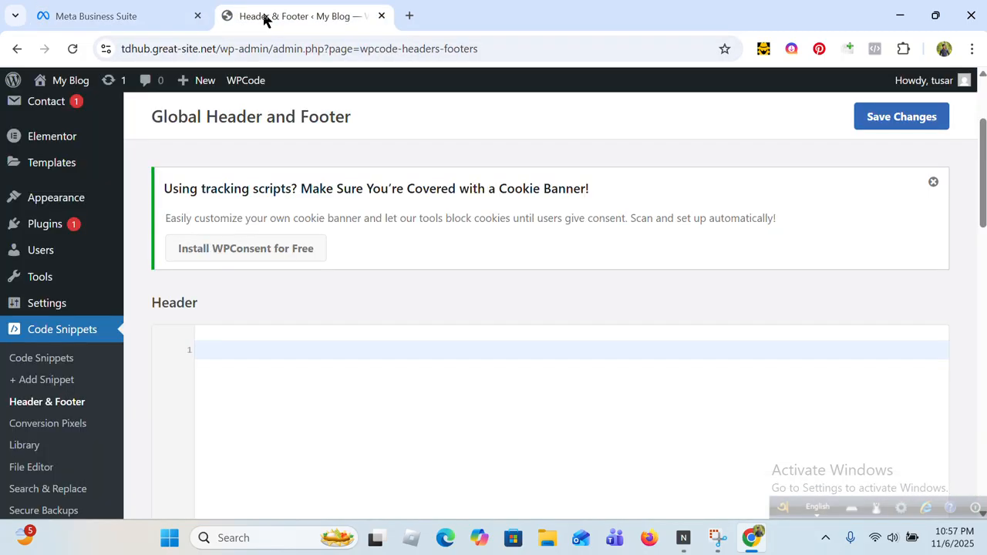
right_click(235, 340)
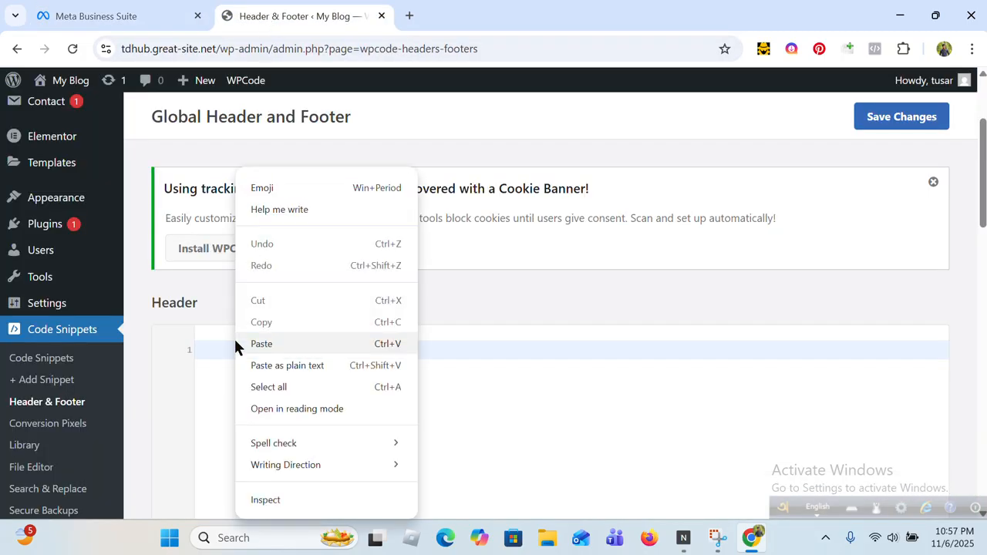
click(302, 346)
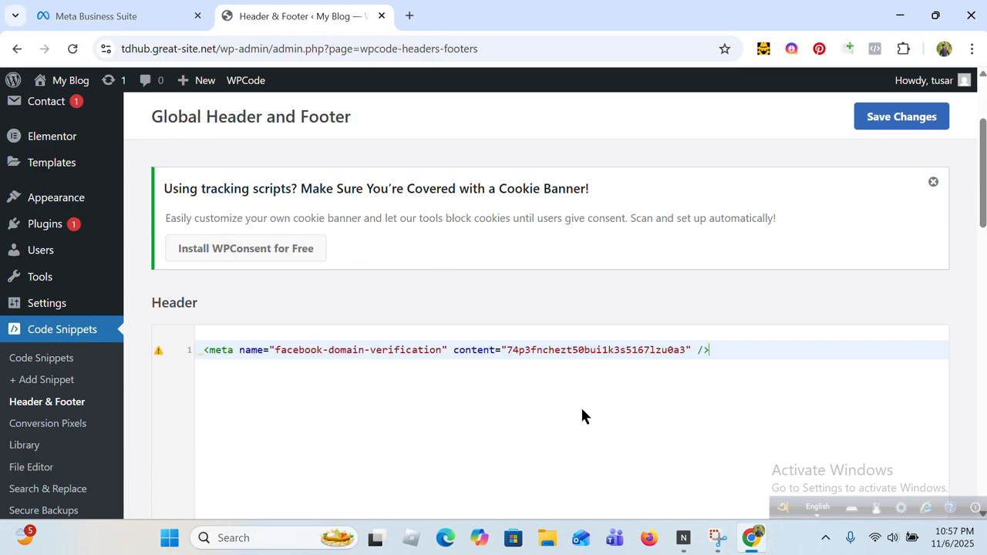
click(918, 125)
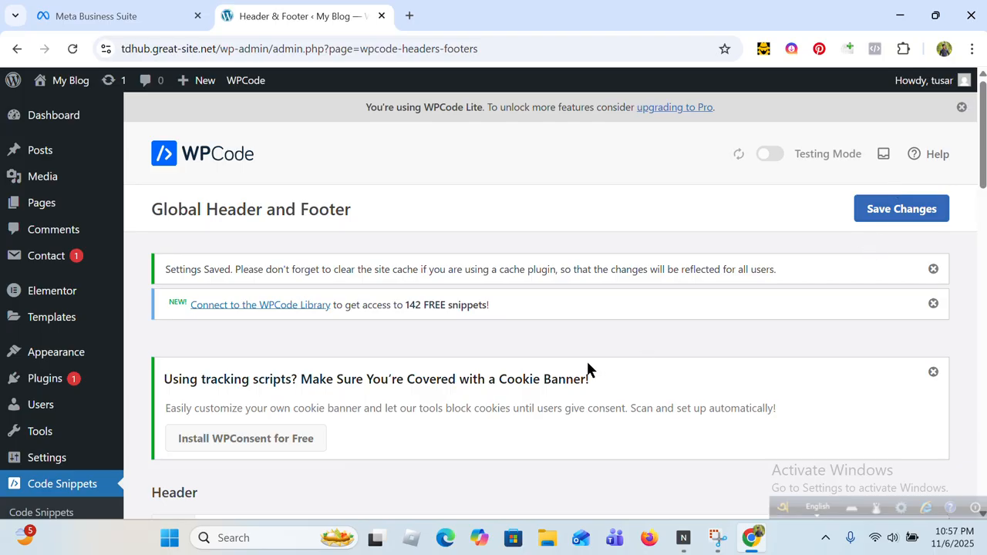
Reload the Global Header and Footer page and check the saved meta-tag in the Header code.
scroll(494, 383, down, 1)
scroll(447, 397, up, 1)
scroll(370, 426, down, 1)
scroll(354, 424, up, 1)
click(73, 49)
scroll(552, 281, down, 1)
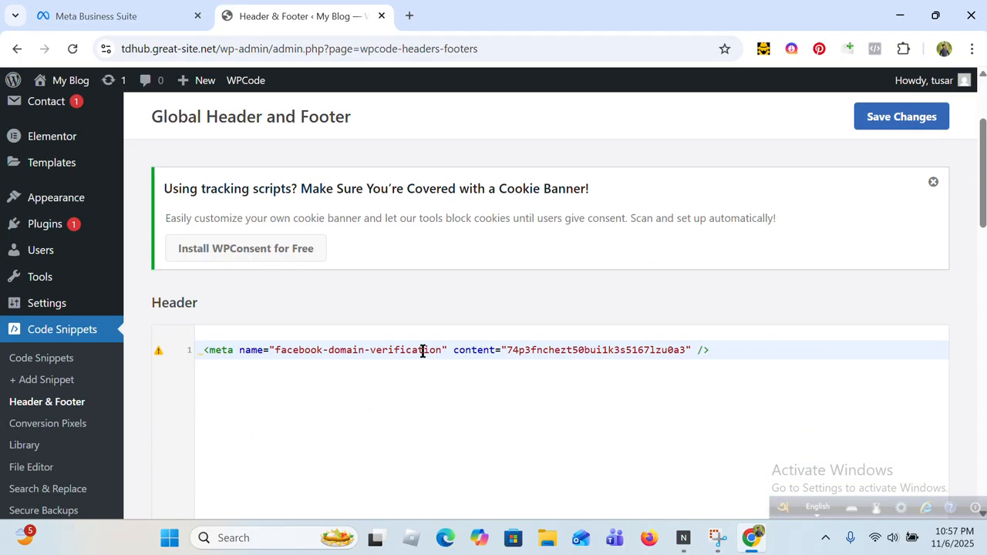
Return to Meta Business Suite, run the domain verification for tdhub.great-site.net and check its status in the domain list.
click(112, 22)
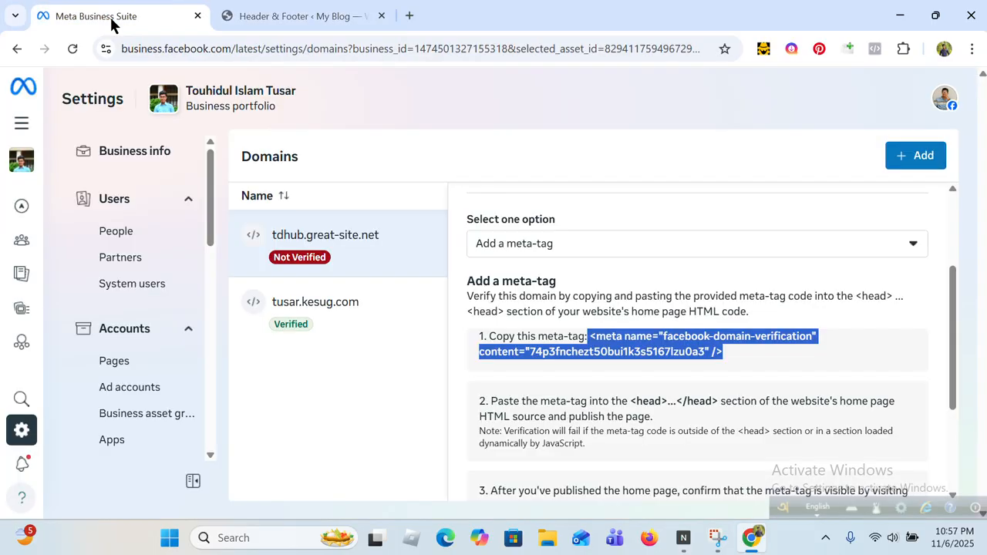
scroll(609, 462, down, 1)
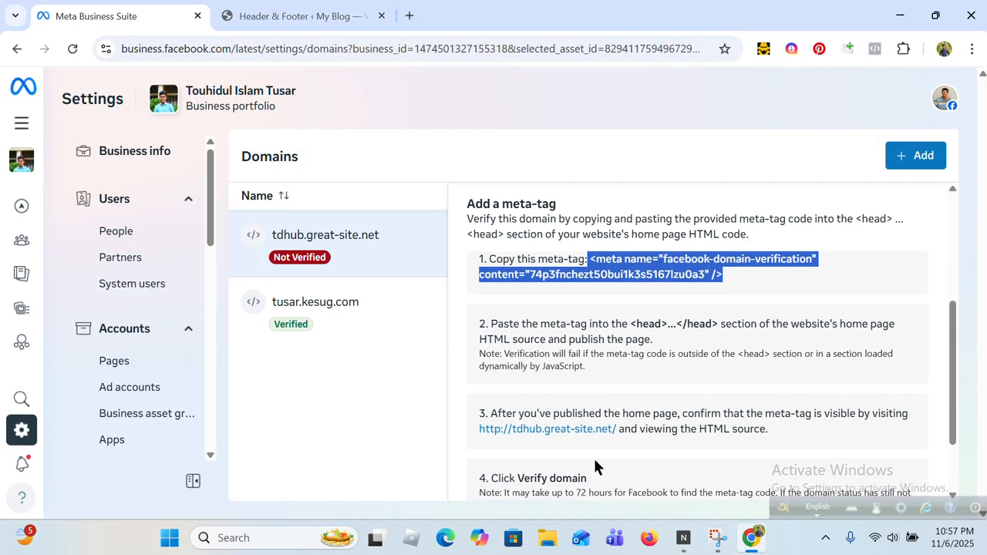
scroll(583, 460, down, 1)
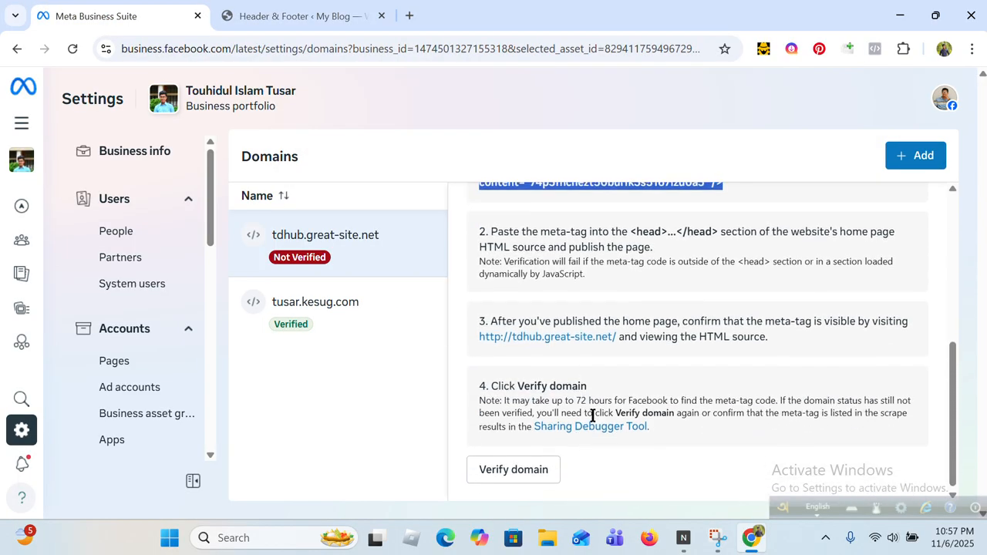
click(527, 470)
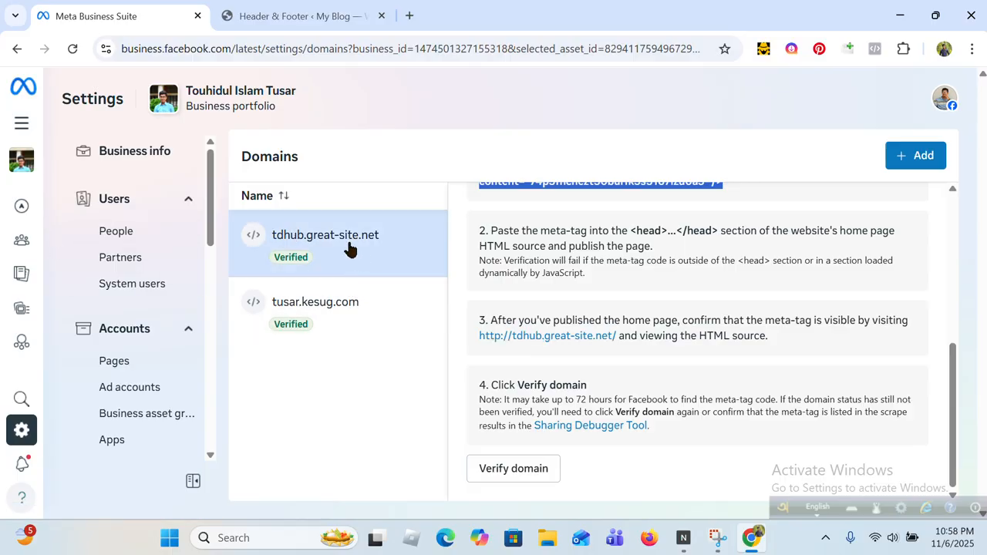
scroll(655, 377, up, 3)
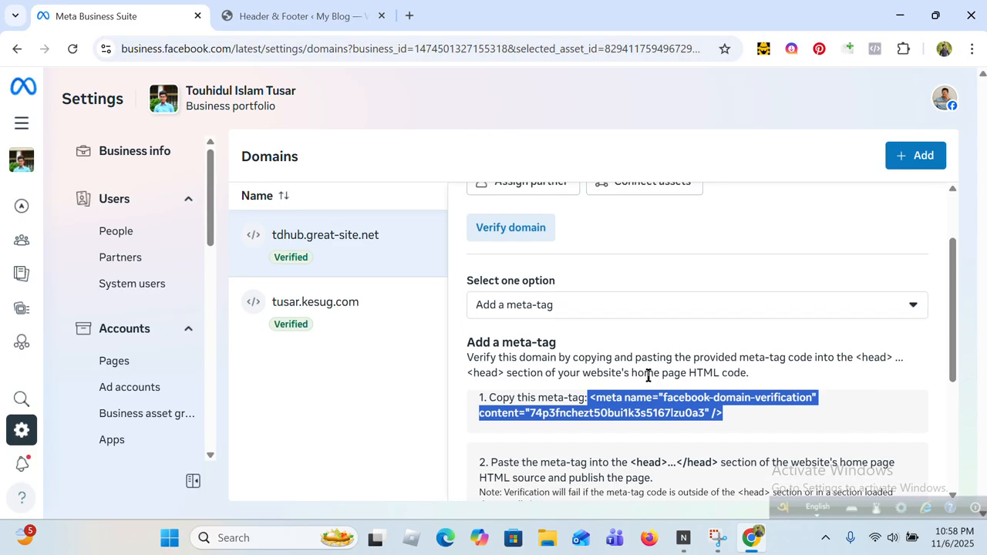